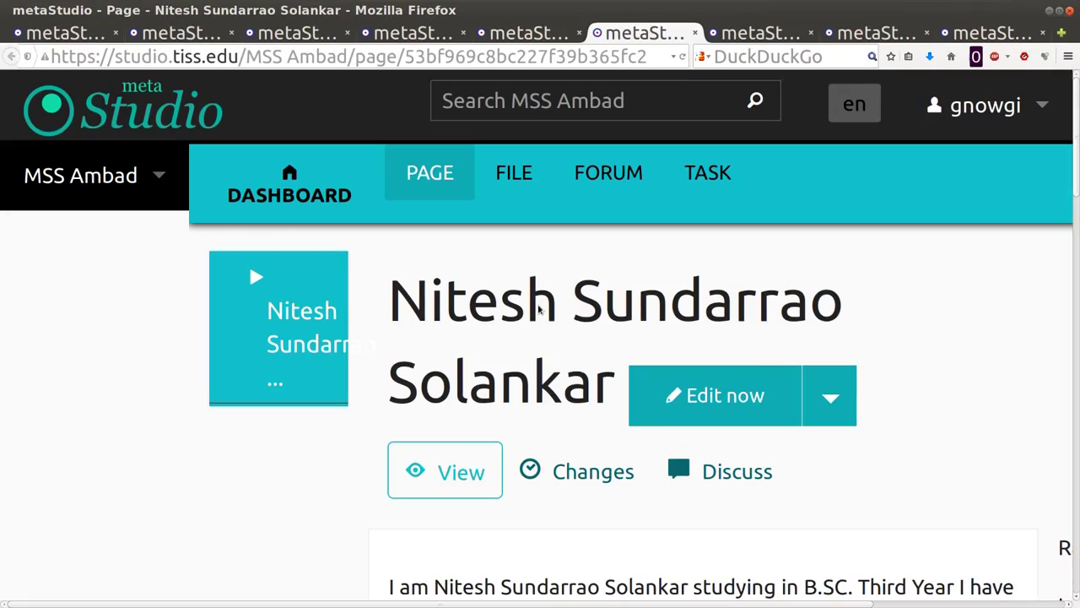
Step: Read through the open student profile page, close it and browse the MSS Ambad group's list of pages
scroll(353, 359, down, 5)
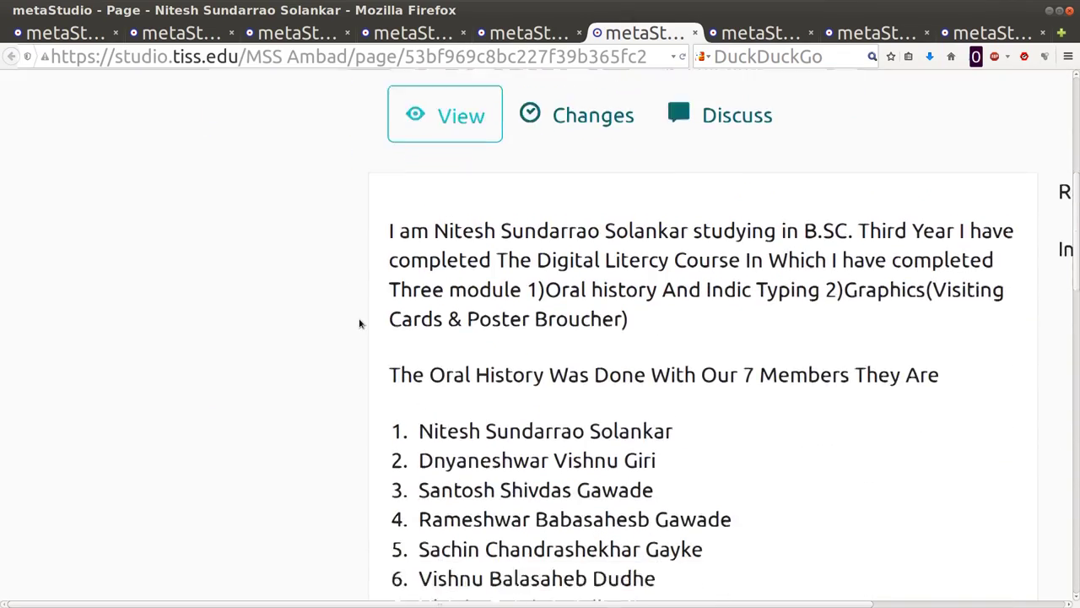
scroll(358, 313, down, 4)
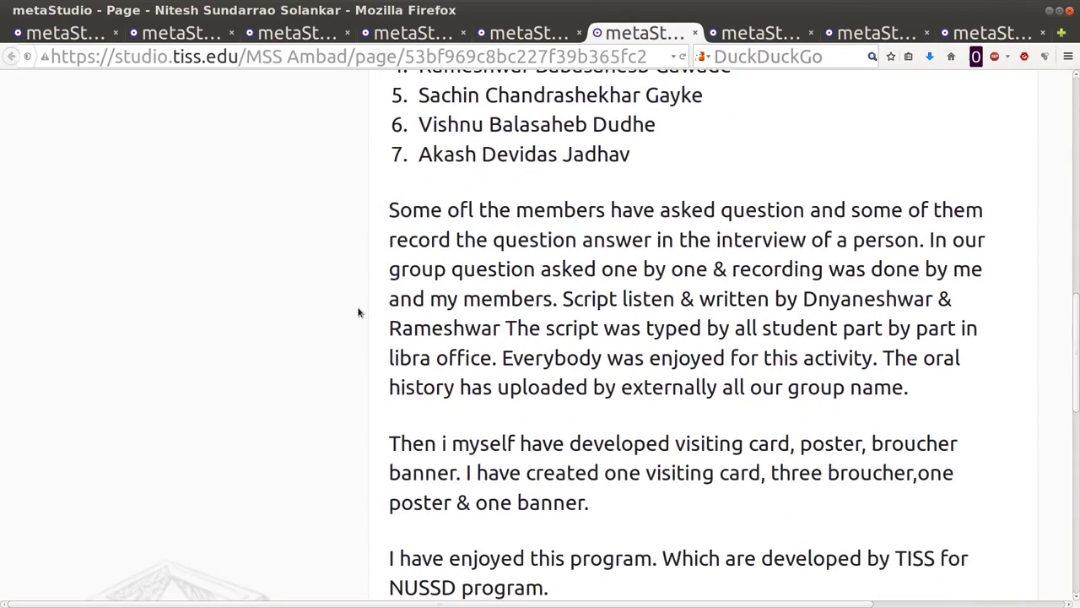
scroll(358, 313, down, 2)
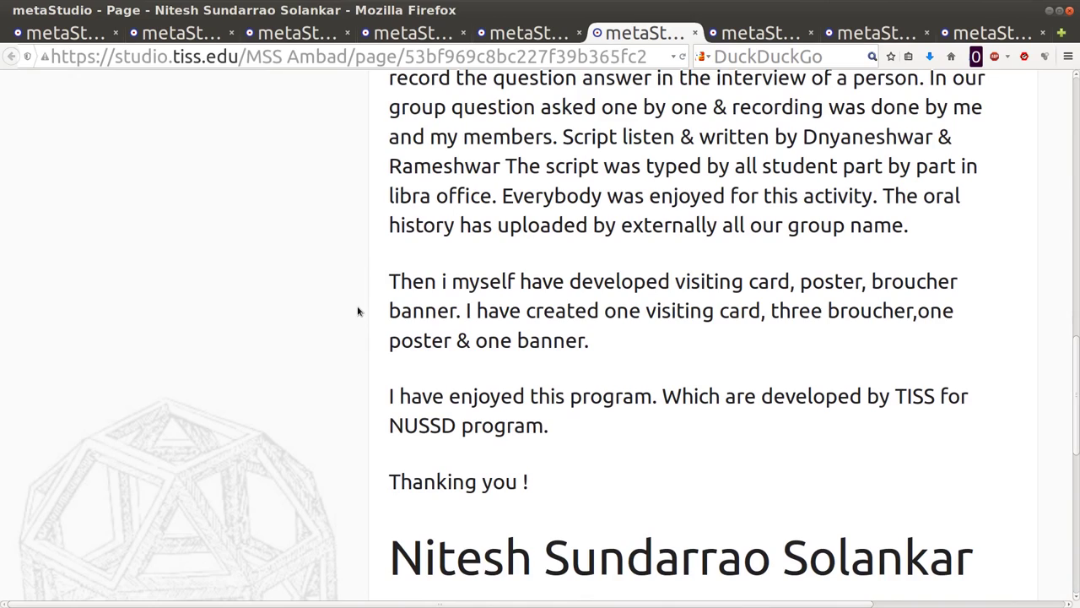
key(ctrl+w)
scroll(5, 270, down, 4)
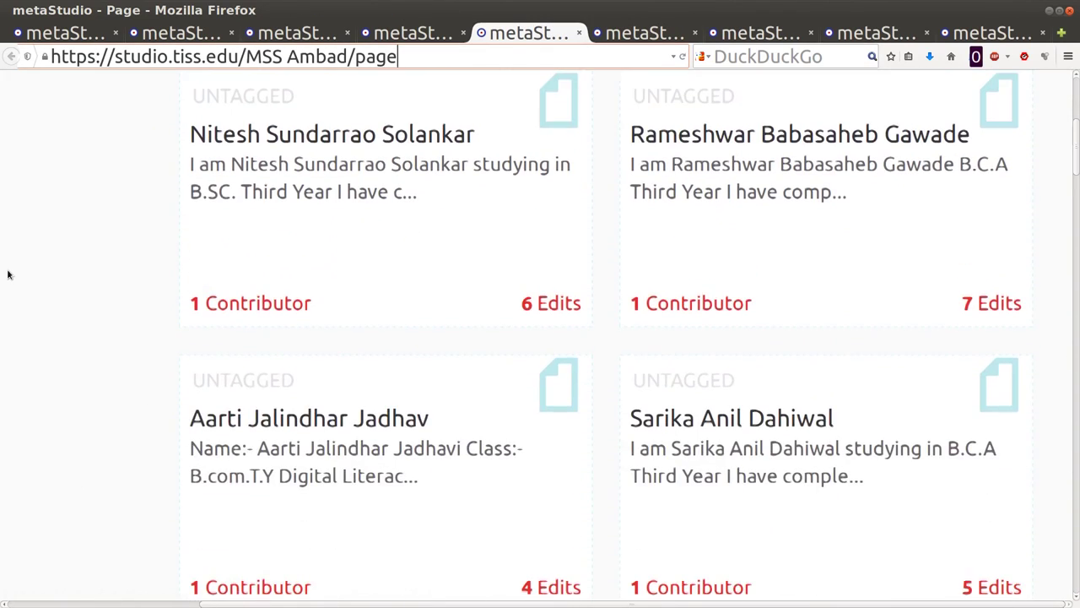
scroll(7, 274, down, 4)
scroll(8, 275, down, 7)
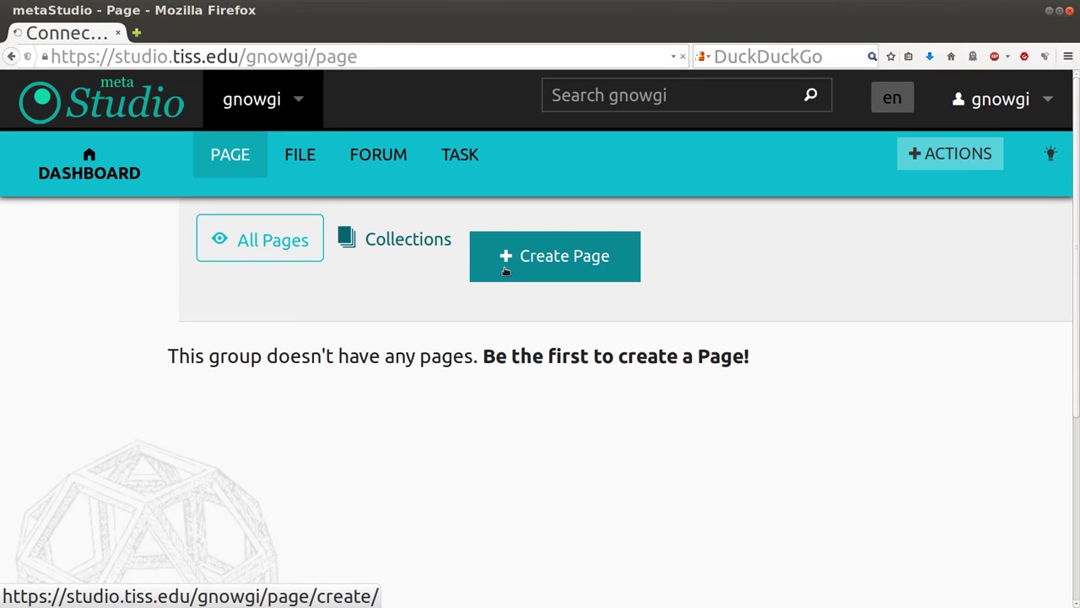
Step: Create a new page in the gnowgi group named "Digital Literacy Master Trainers Workshop"
click(505, 270)
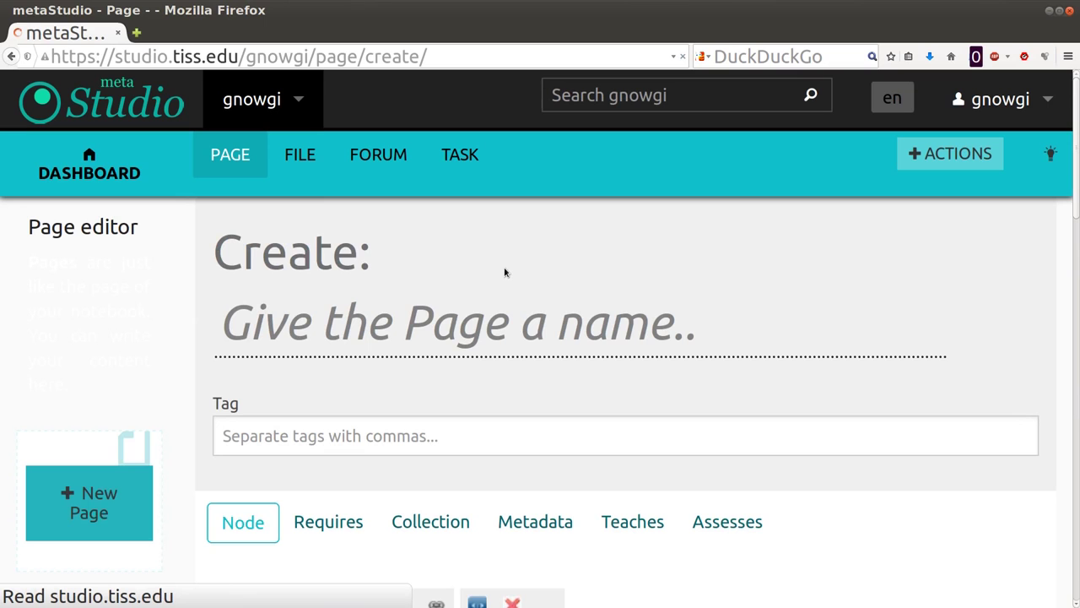
click(268, 325)
text(D)
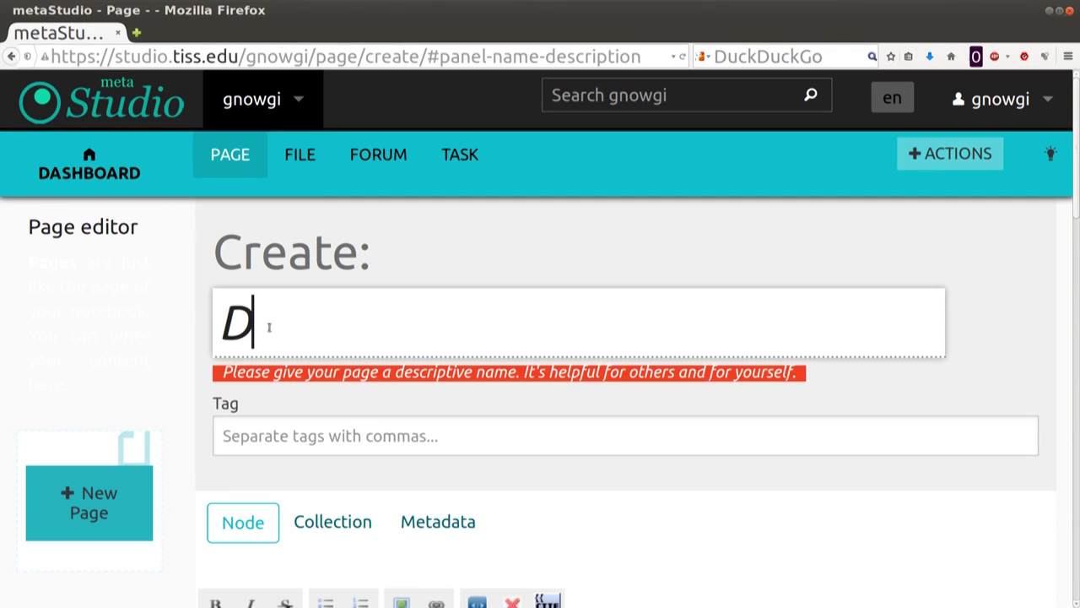
text(igital Litera)
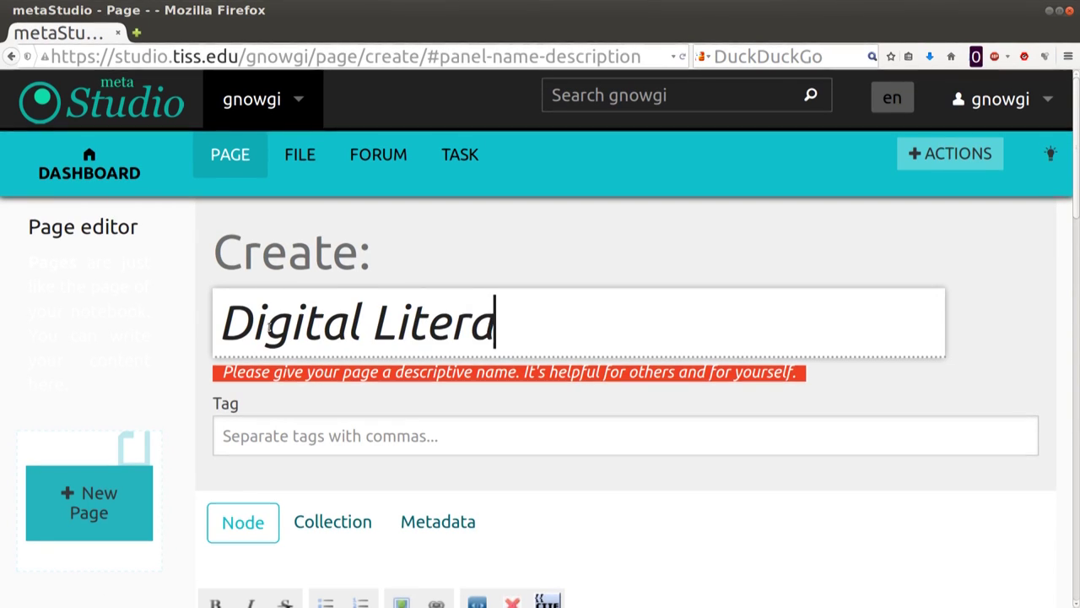
text(cy M)
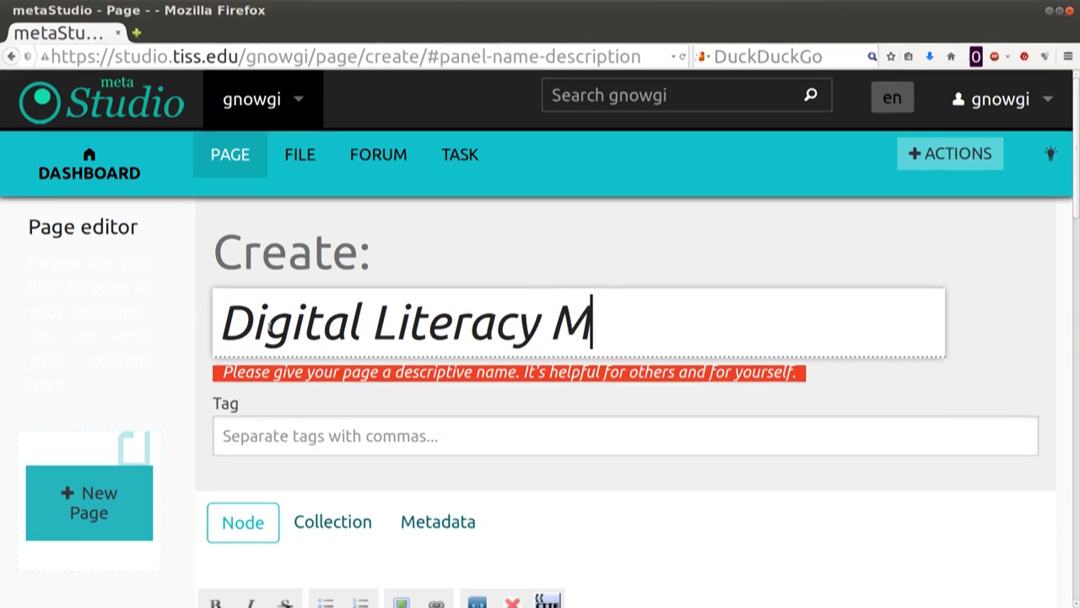
text(aster Trainer)
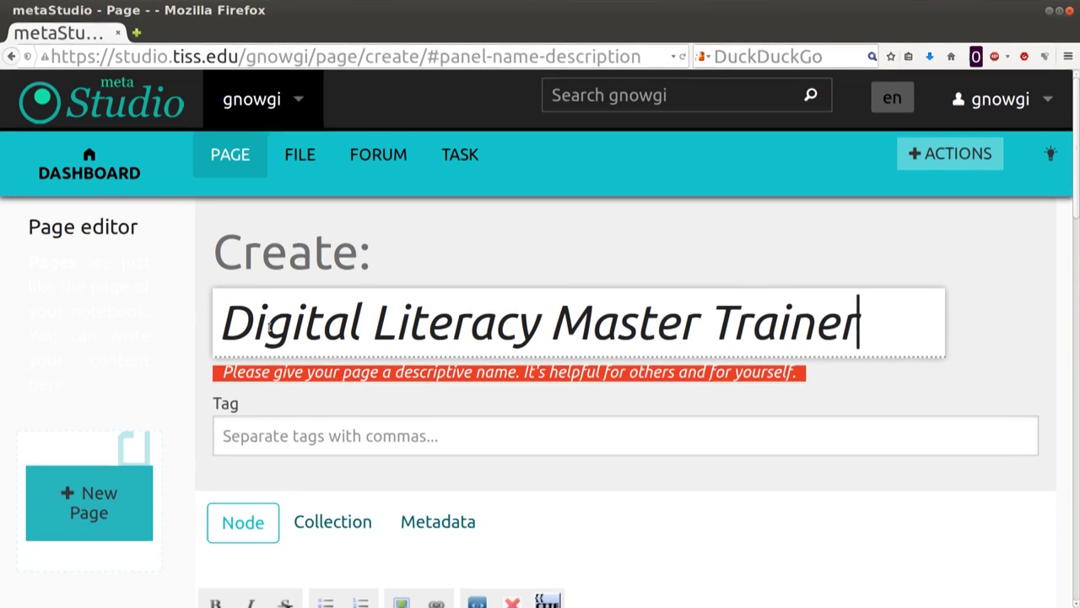
text(s Workshop)
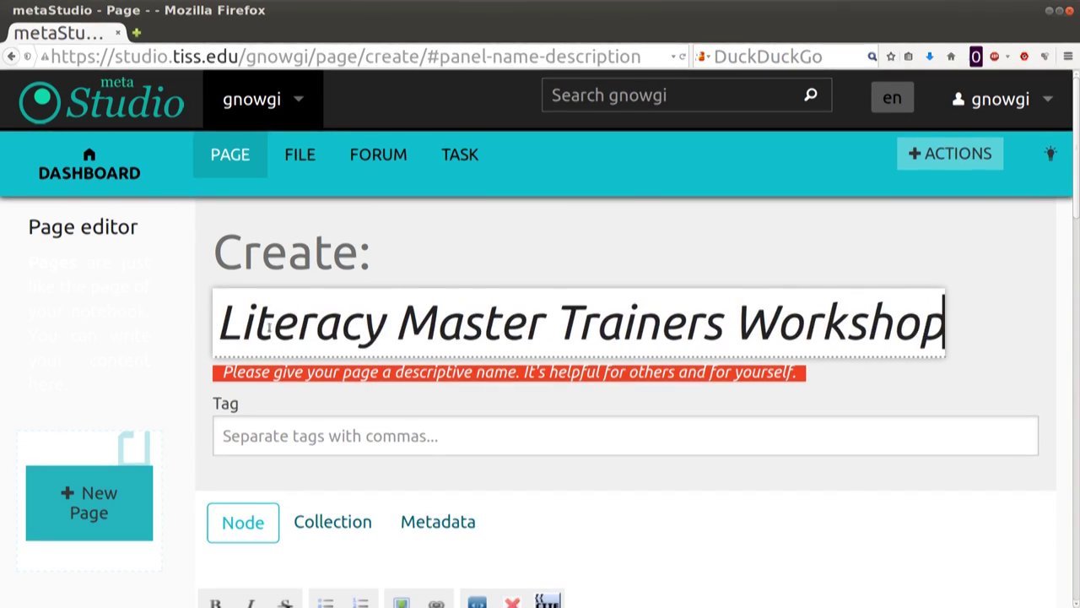
Step: Write the page content: title heading, bold "2nd and 3rd of June 2014", and modules Introduction, Mapping your area, Oral History and Graphic Design
click(559, 554)
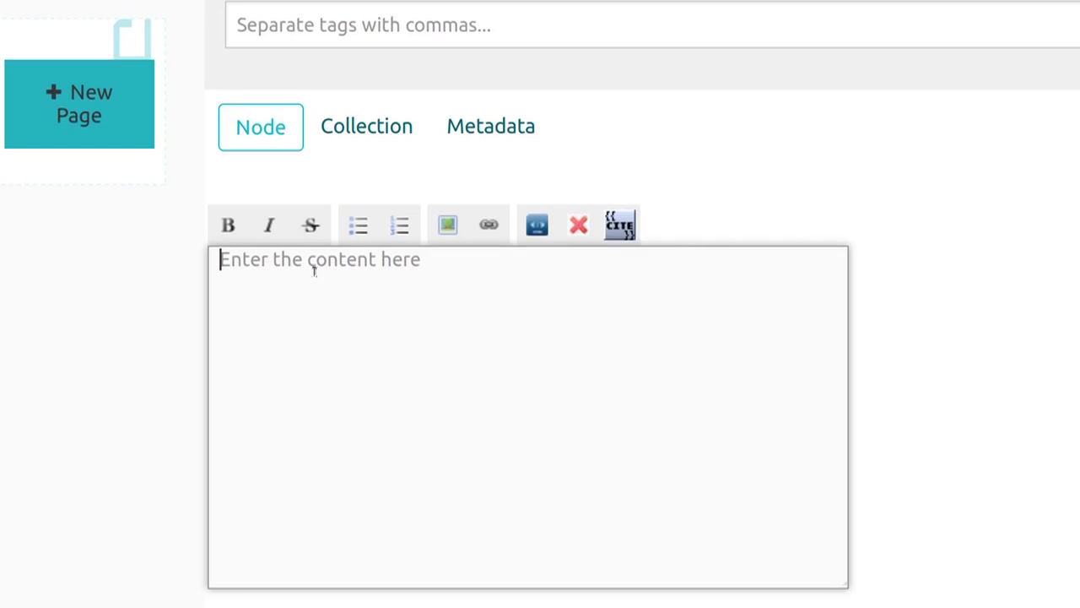
click(313, 270)
click(314, 270)
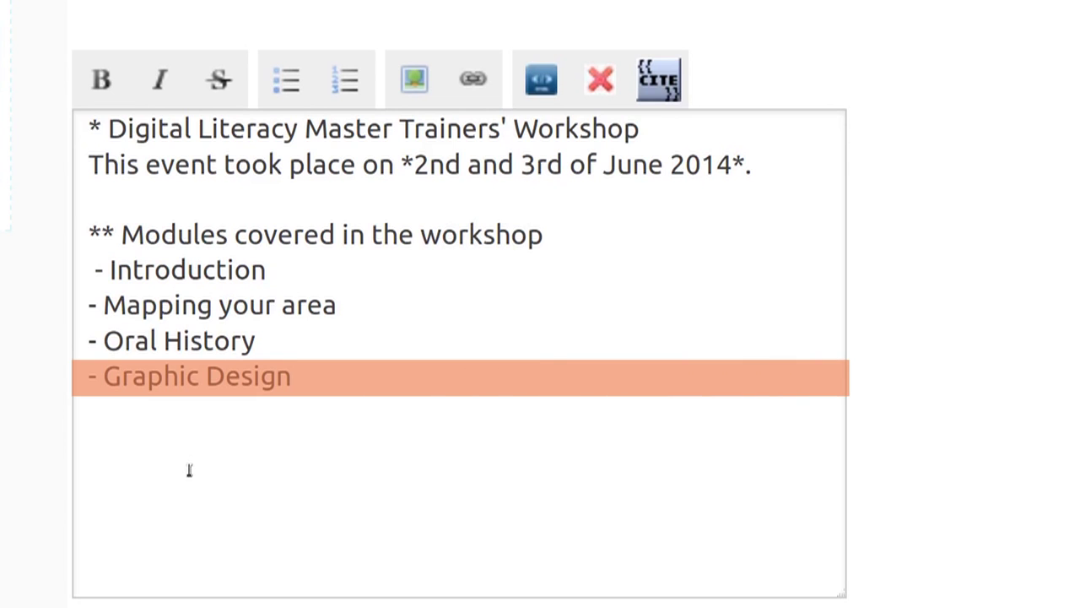
Step: Save the workshop page and examine how its main heading is rendered in the published view
click(416, 285)
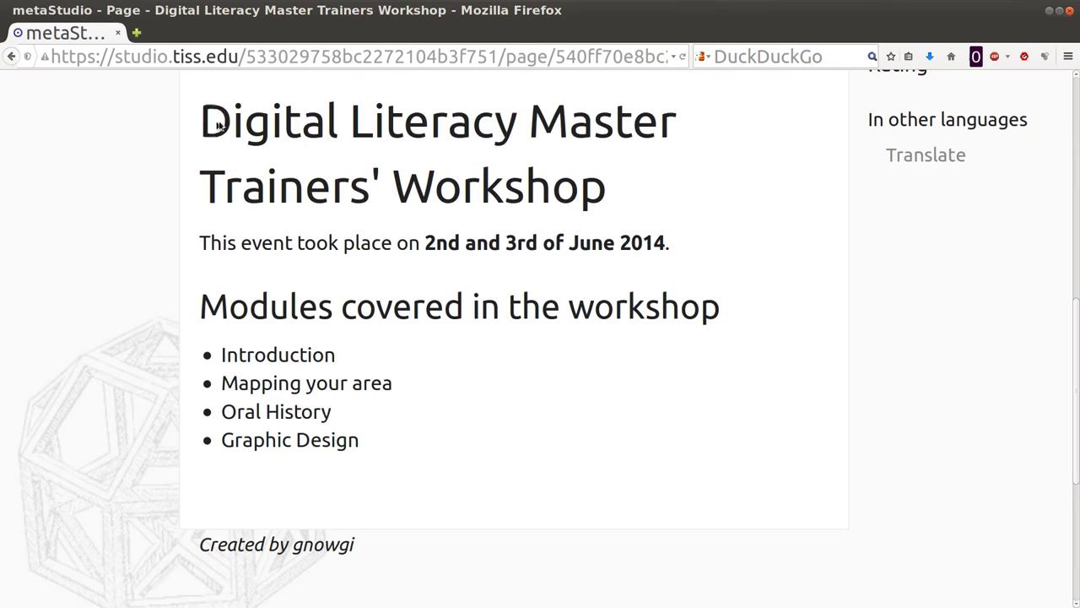
drag(201, 119, 585, 185)
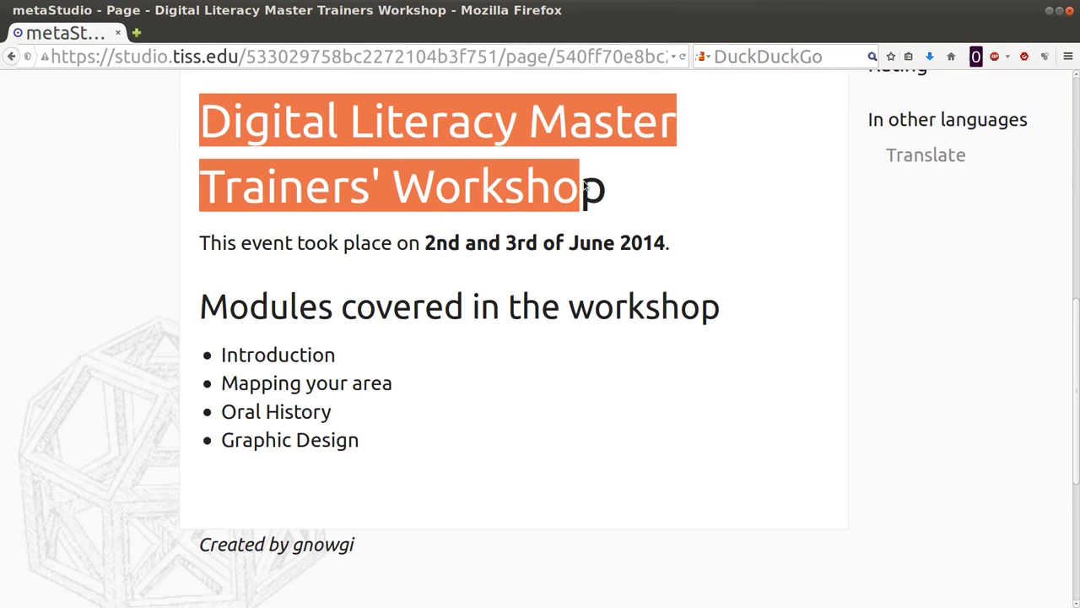
click(178, 117)
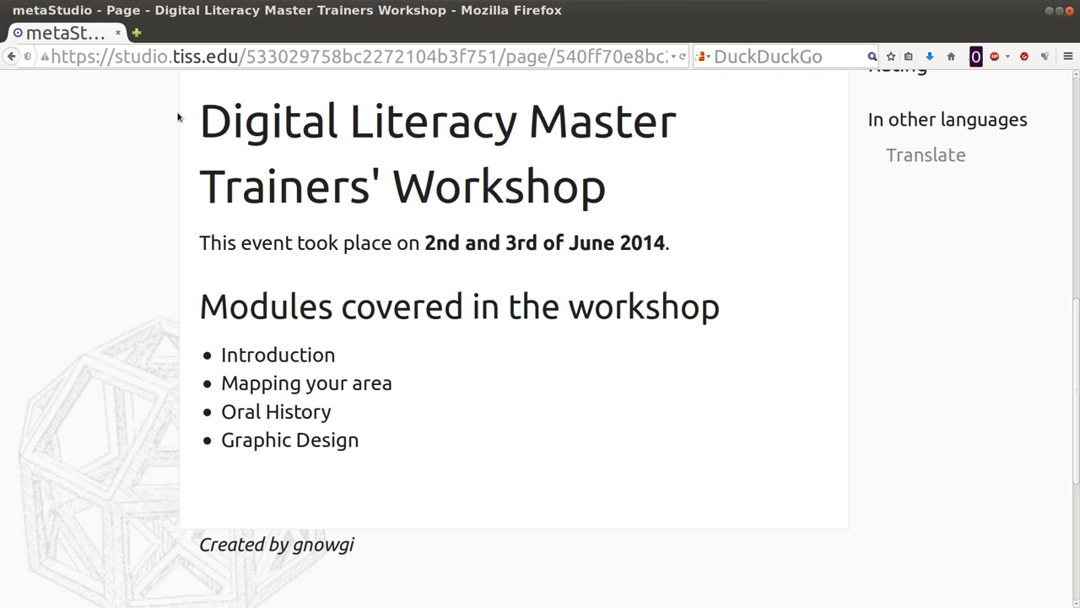
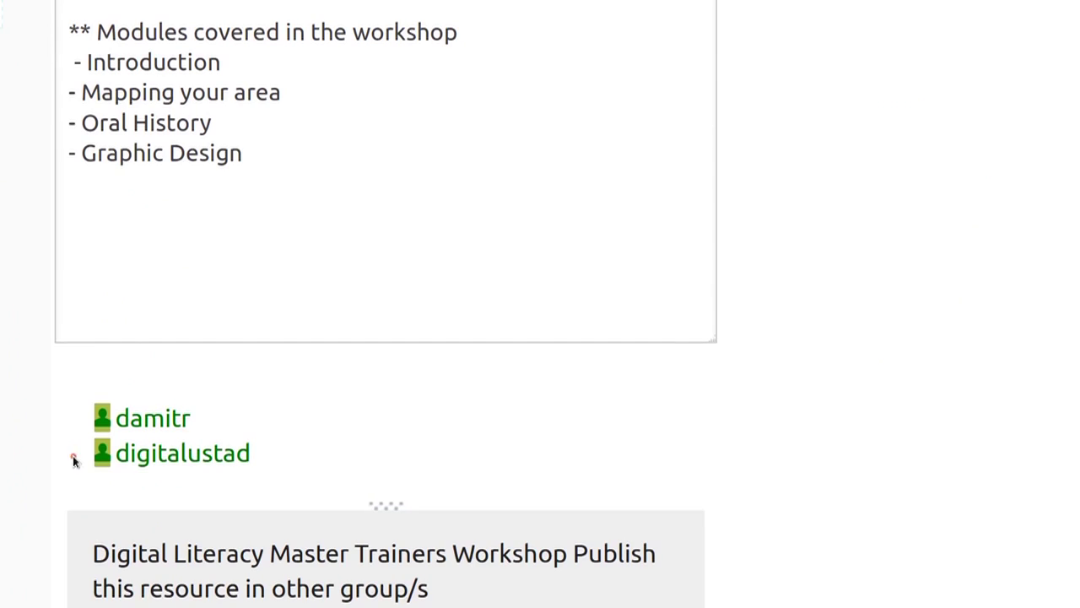
click(75, 455)
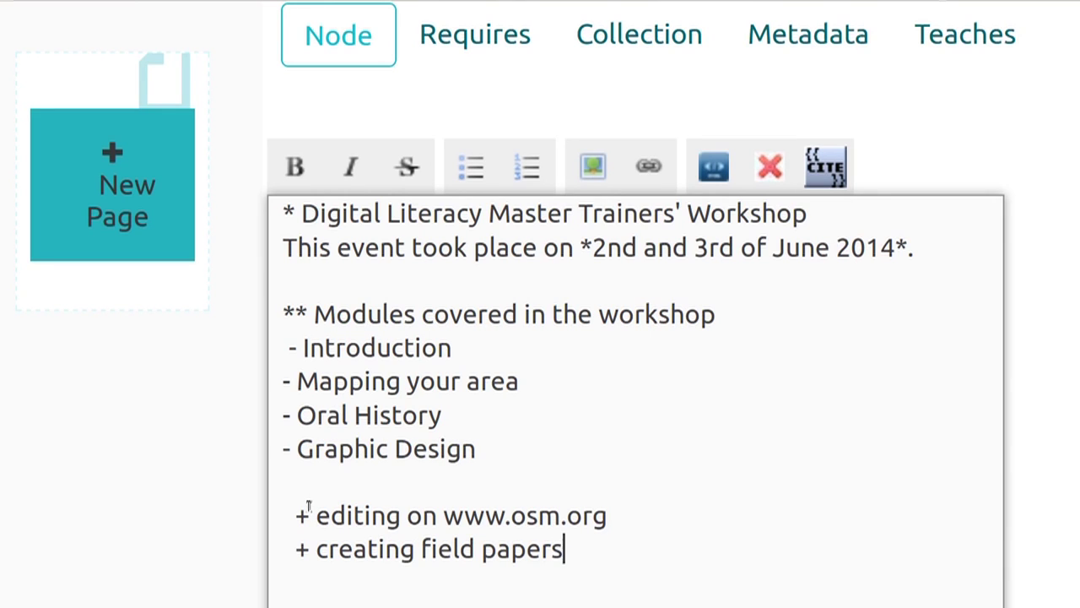
shift+click(308, 506)
key(ctrl+c)
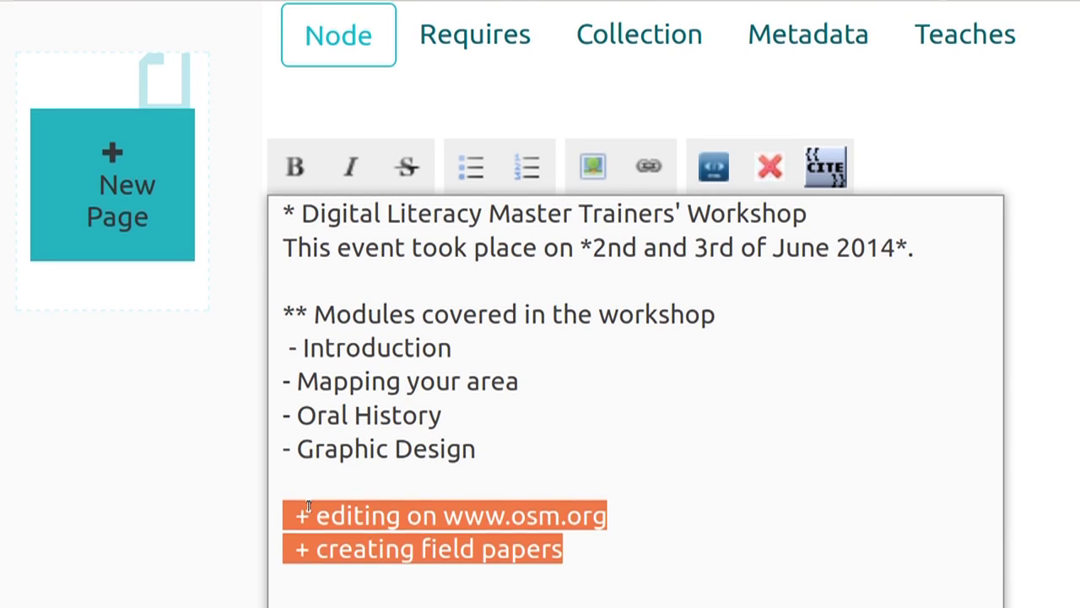
key(BackSpace)
key(Up)
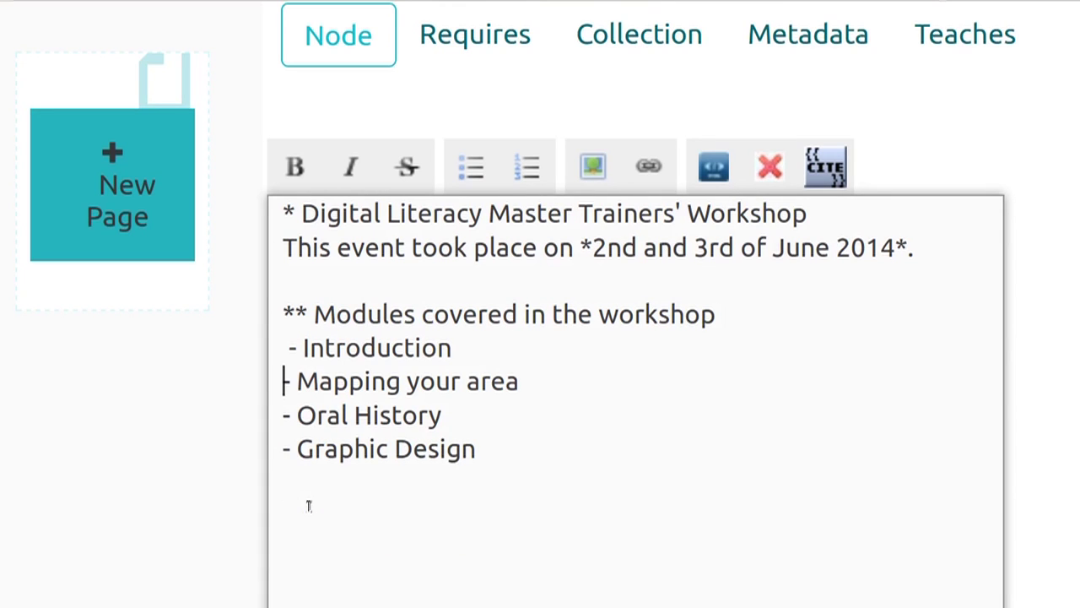
key(Return)
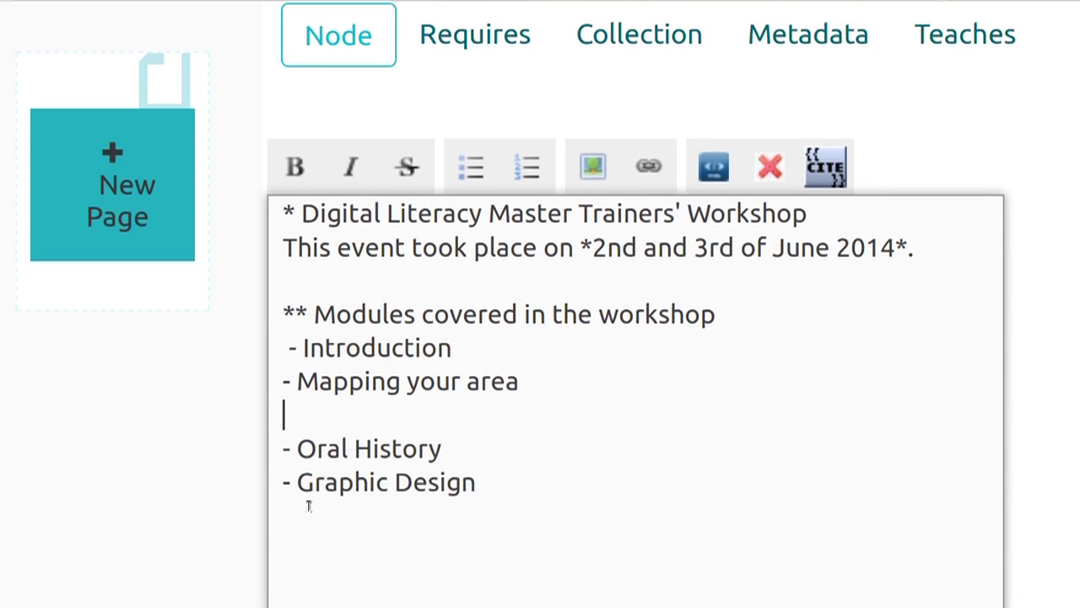
key(ctrl+v)
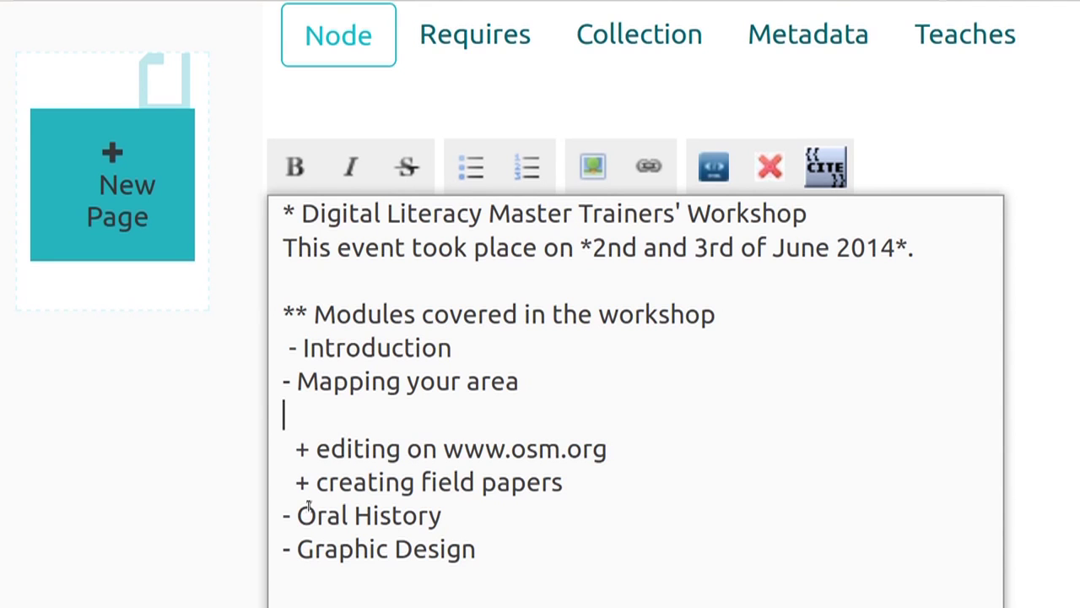
key(Delete)
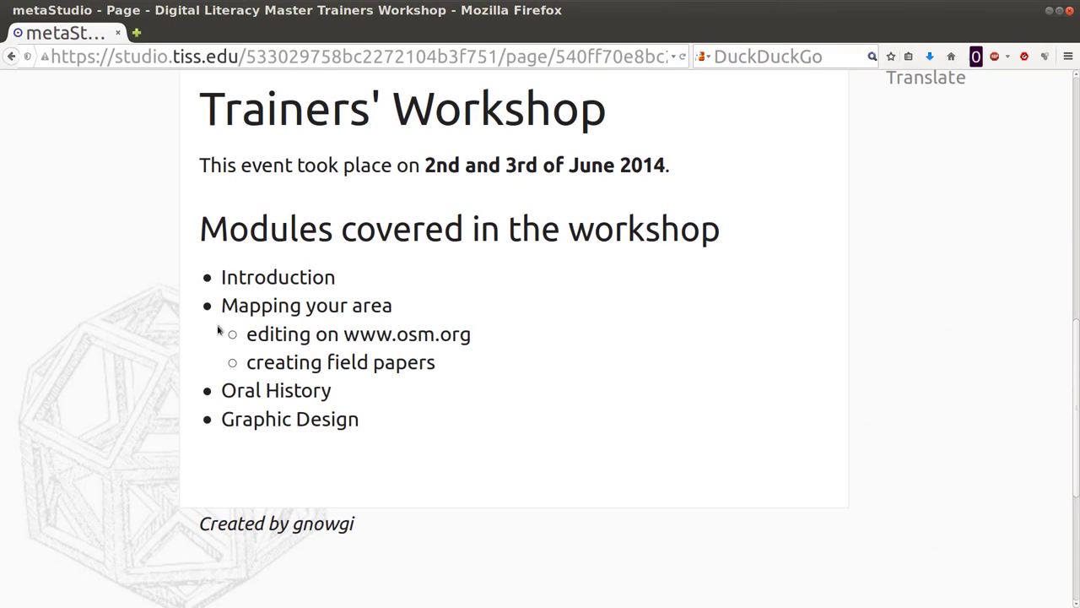
click(218, 334)
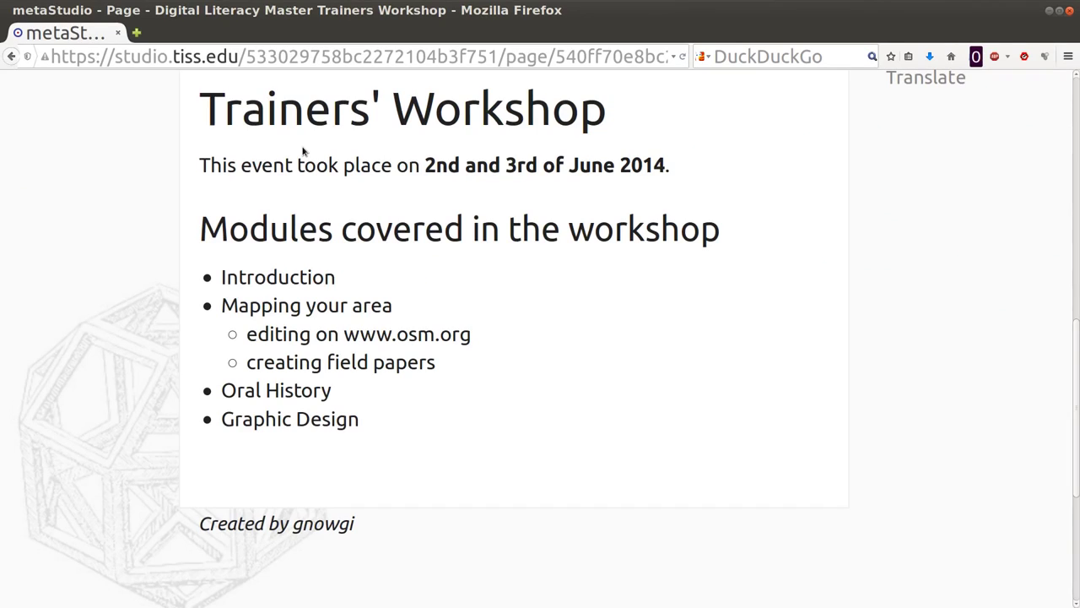
Step: Open studio.tiss.edu in a new browser tab
key(ctrl+t)
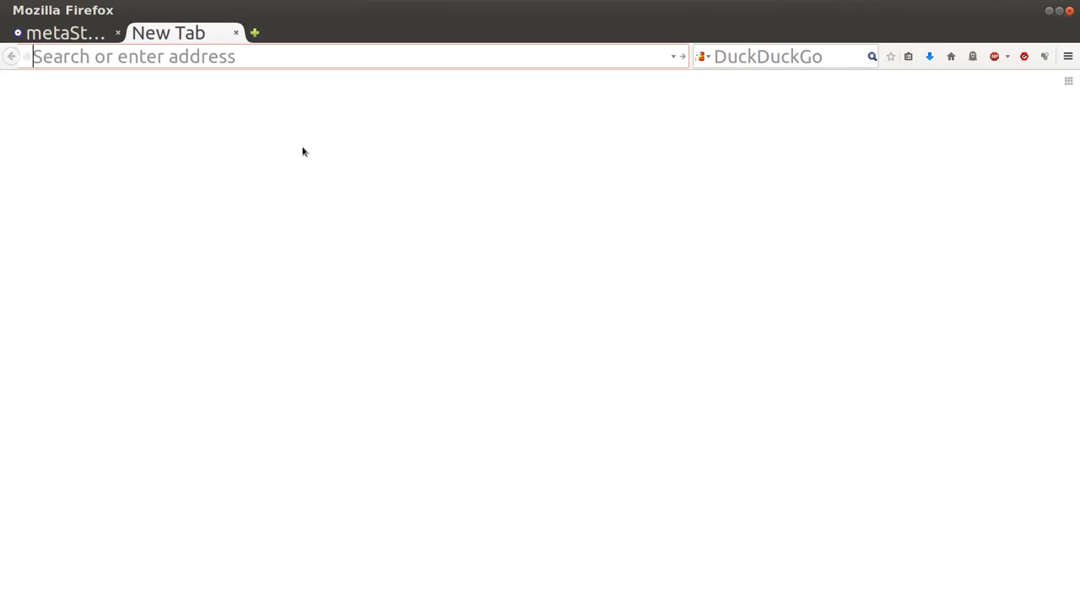
text(studio.tiss.edu)
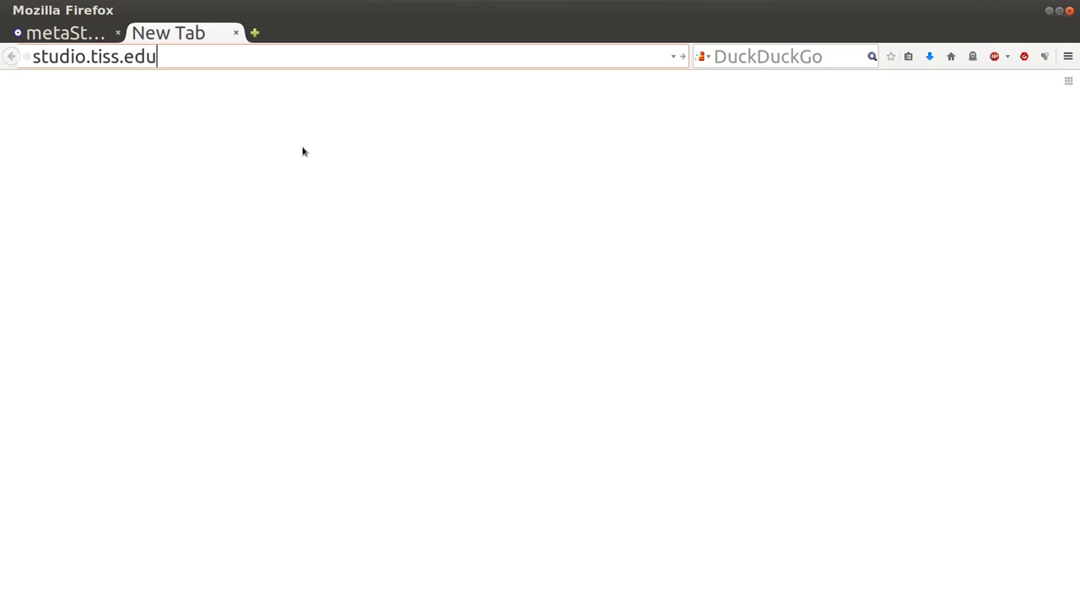
key(Return)
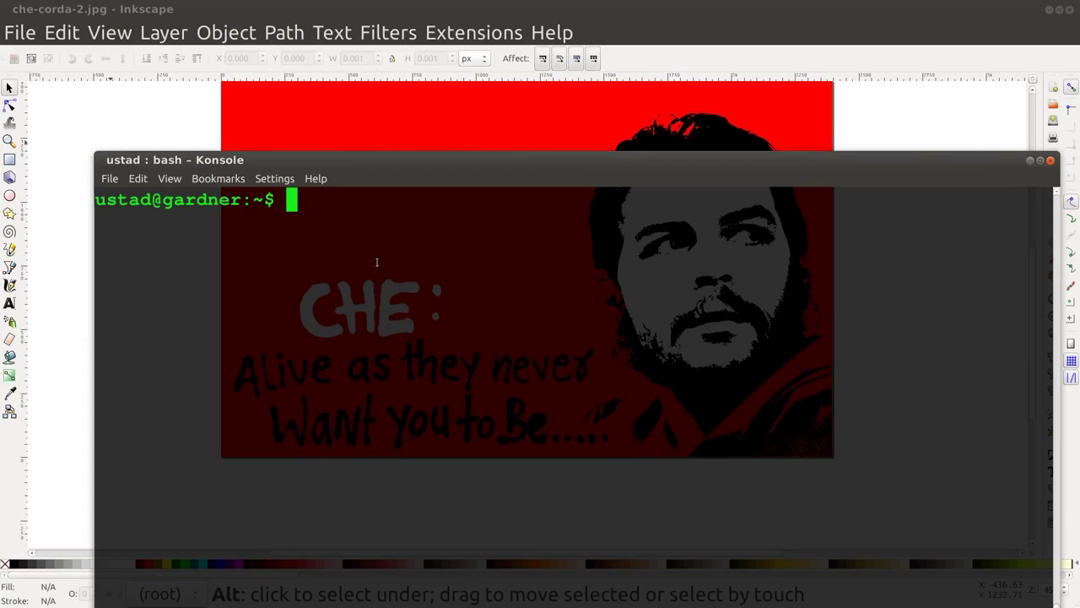
Step: Switch to the Konsole terminal, change to the Downloads folder and list its files to find che-corda-2.svg
text(cd D)
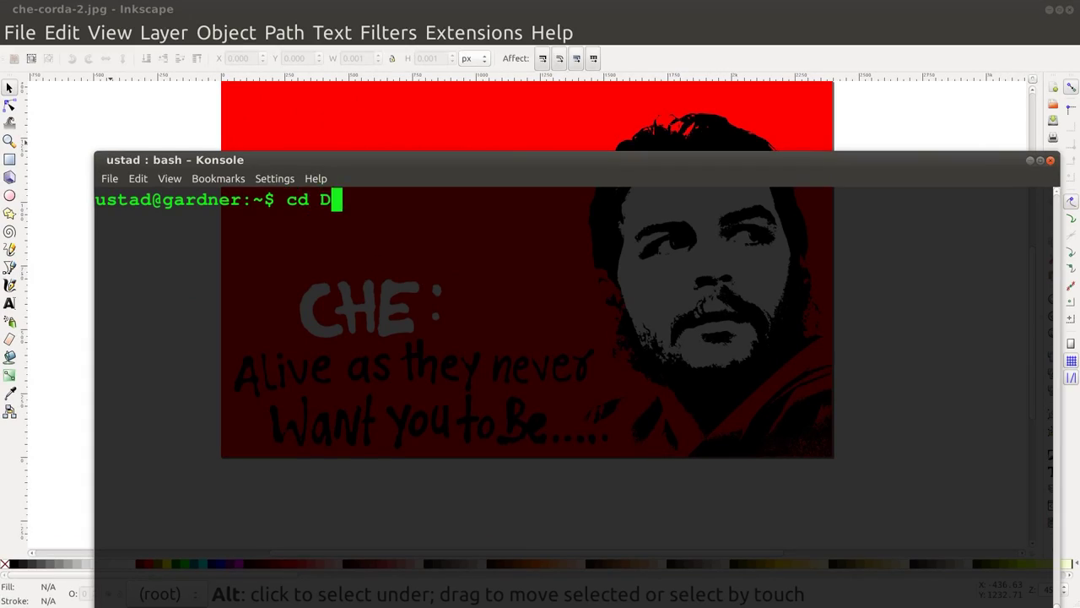
text(ow)
key(Tab)
key(Return)
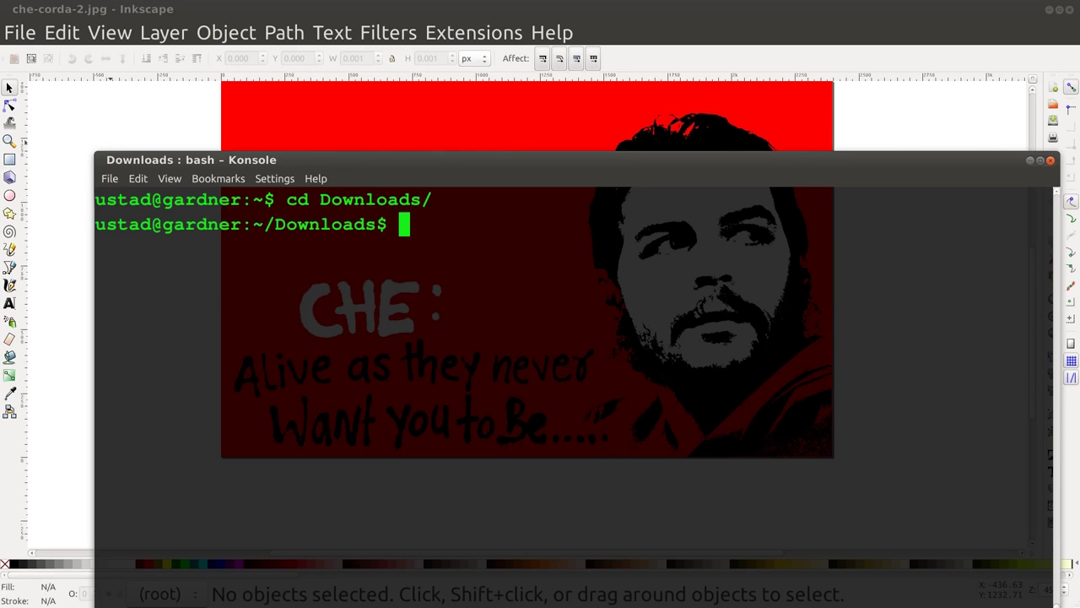
text(ls)
key(Return)
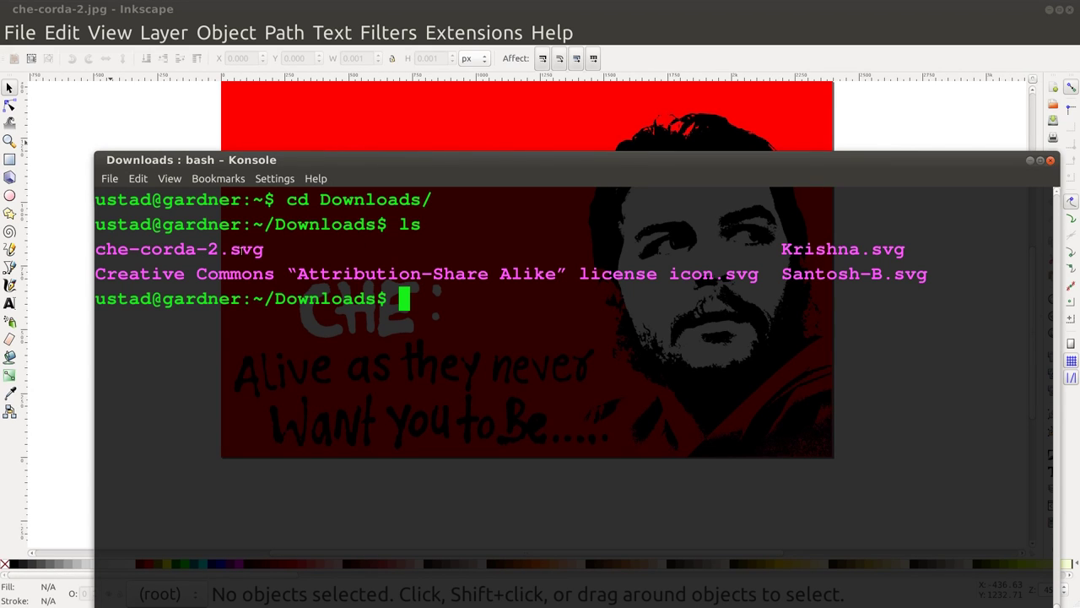
drag(266, 250, 96, 248)
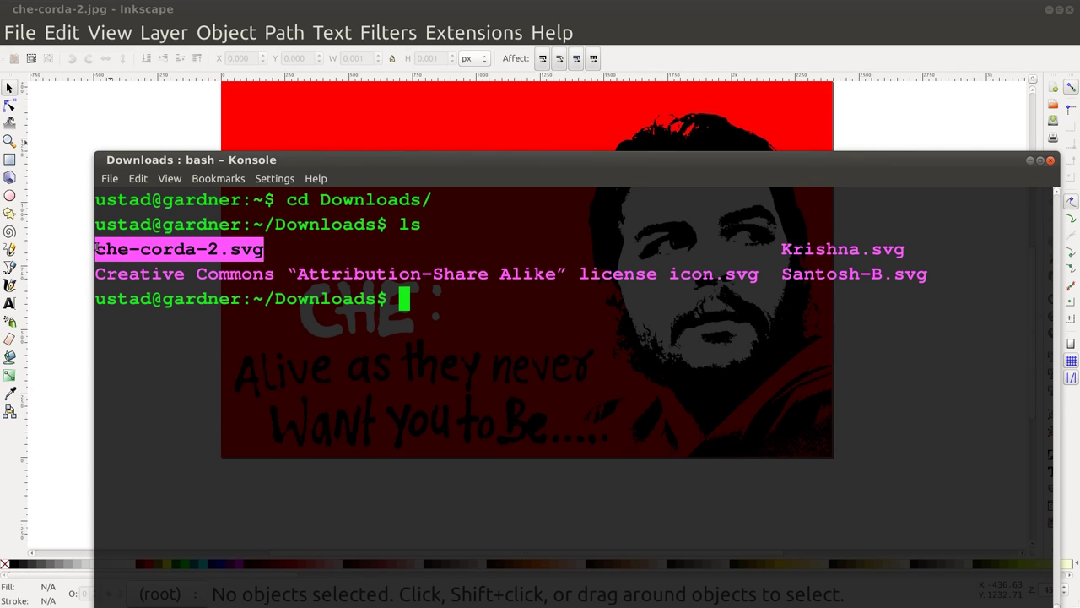
click(419, 303)
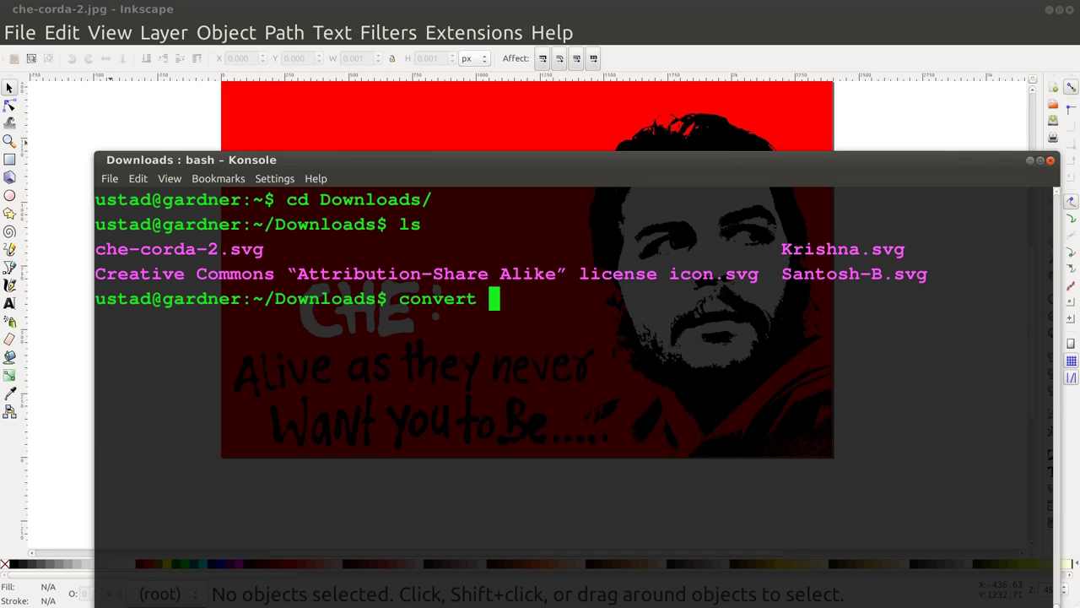
Step: Convert che-corda-2.svg to che-corda-2.png with the convert command and list the folder to check for the new file
text(convert ch)
key(Tab)
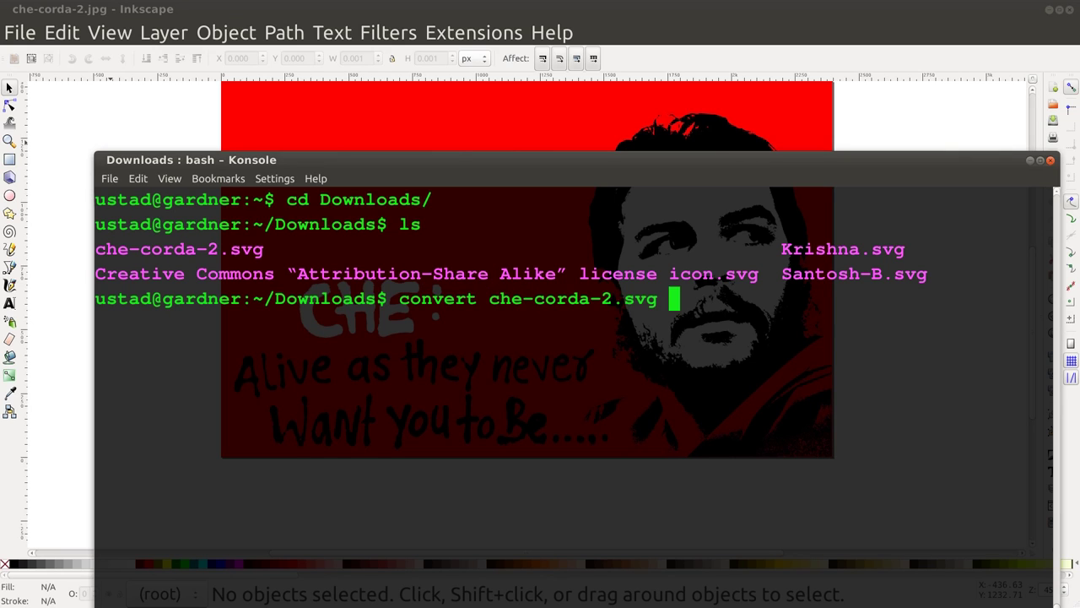
text(ch)
key(Tab)
key(BackSpace)
key(BackSpace)
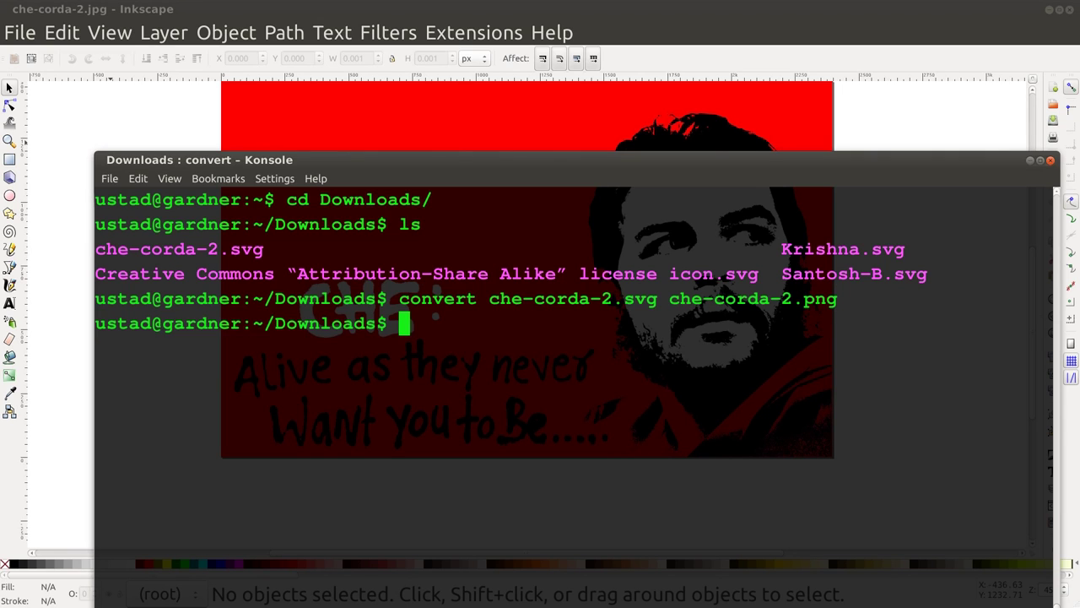
text(ls)
key(Return)
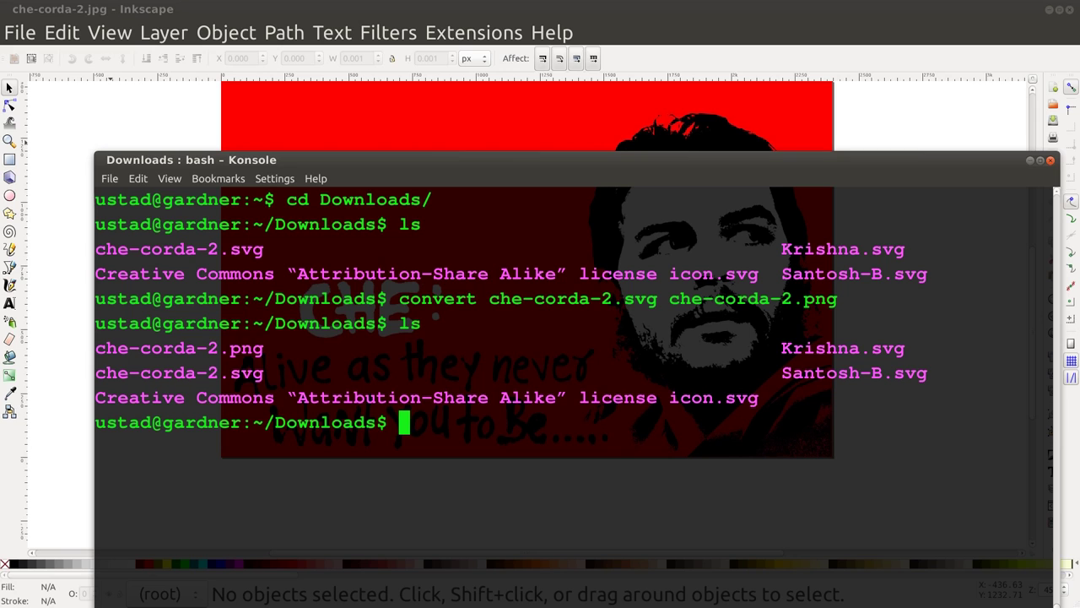
Step: Switch to metaStudio in Firefox, choose che-corda-3.png from Pictures for upload and title the file "Che Guevara is alive!"
drag(269, 348, 101, 349)
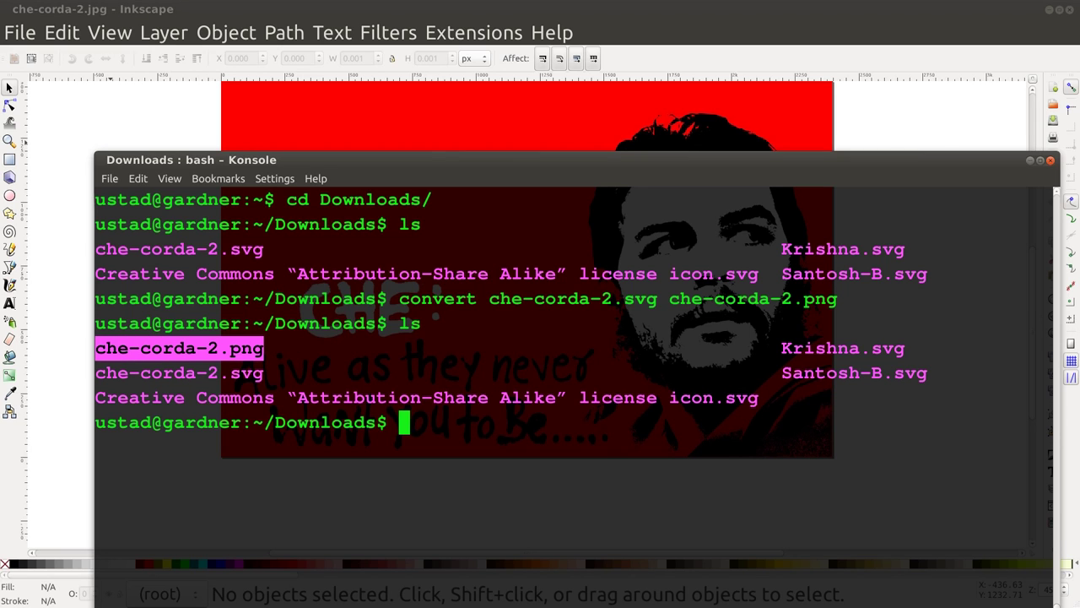
key(alt+Tab)
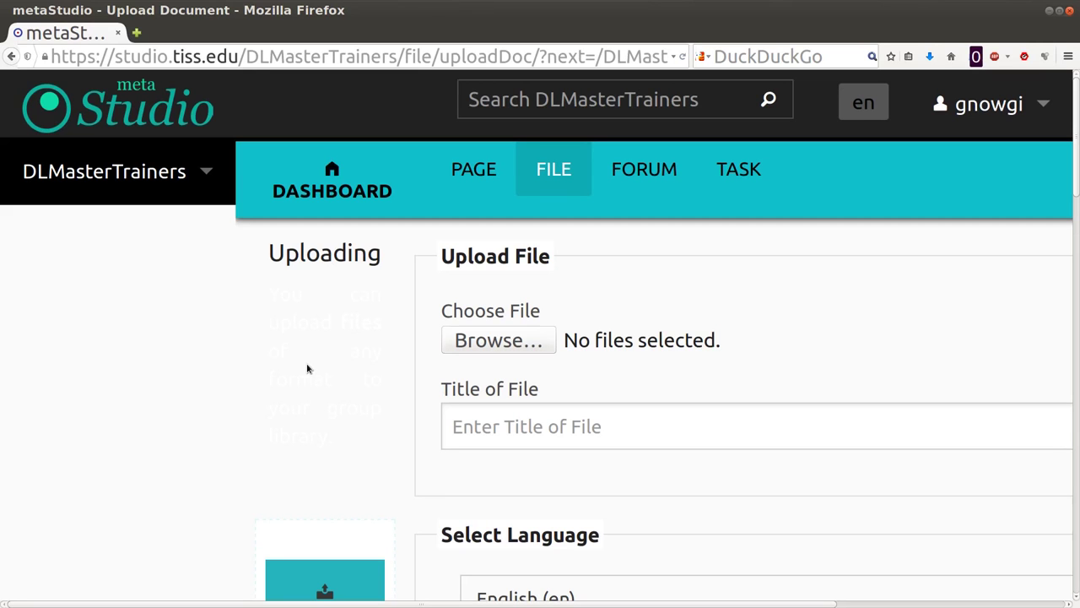
click(463, 341)
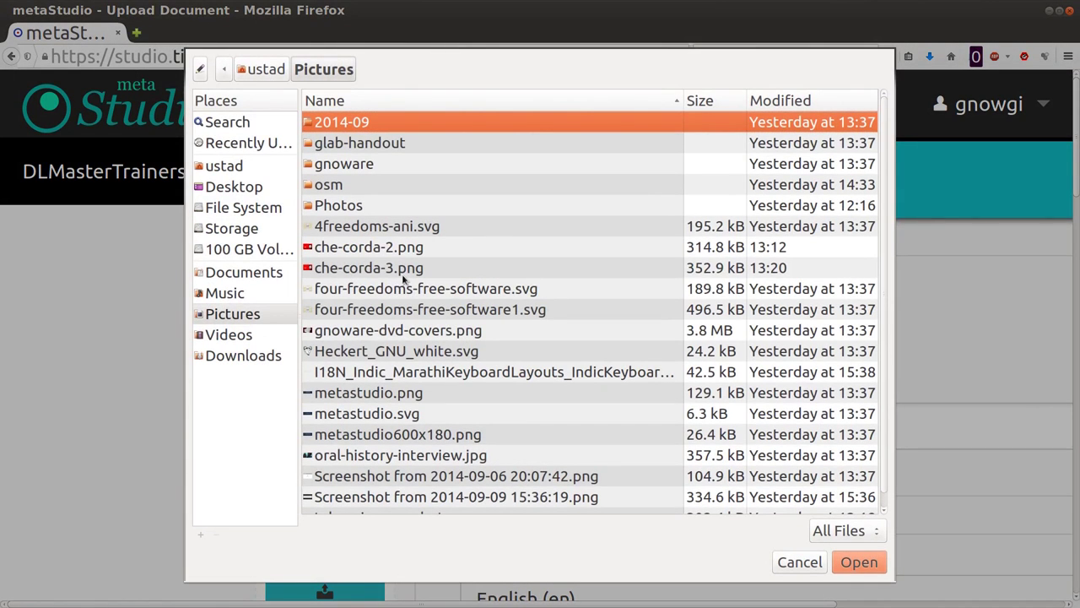
double_click(403, 270)
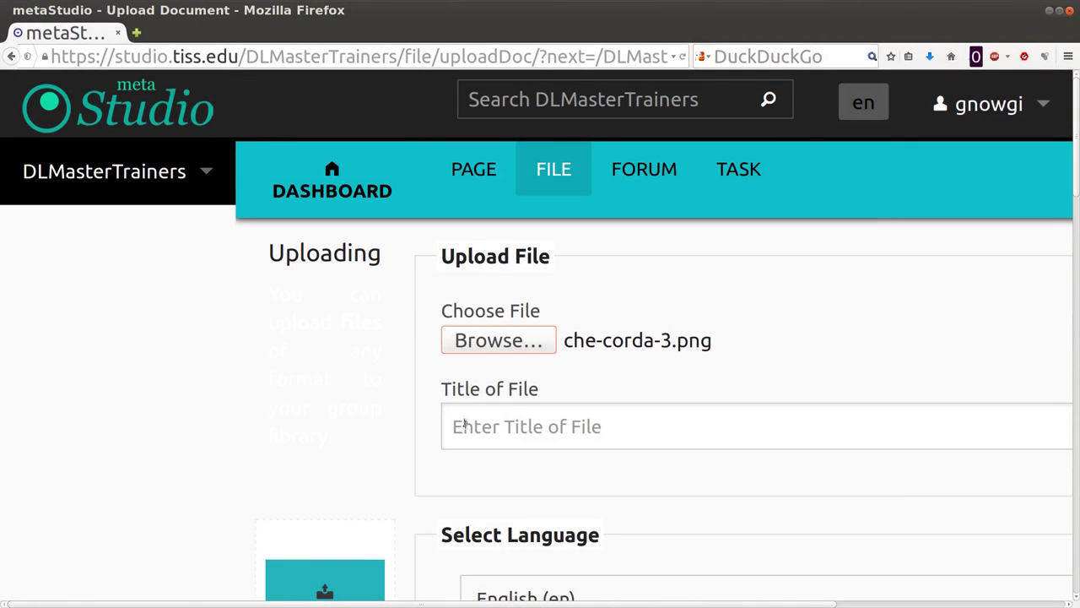
click(463, 425)
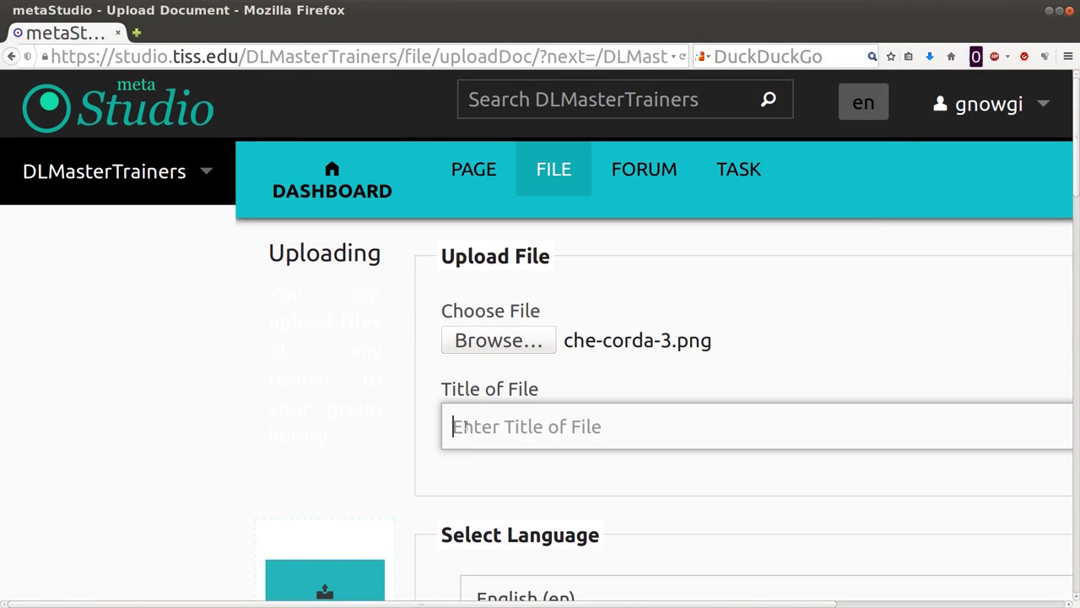
text(Che Guevara is alive!)
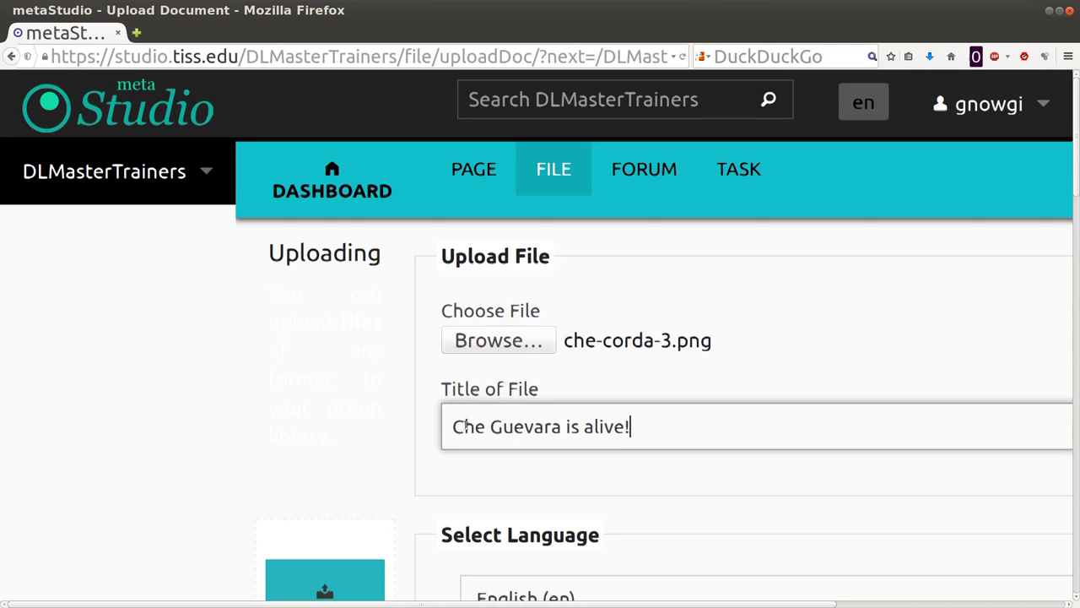
Step: Add the tags "che, image" to the file and submit the upload, leaving the description empty
scroll(465, 426, down, 6)
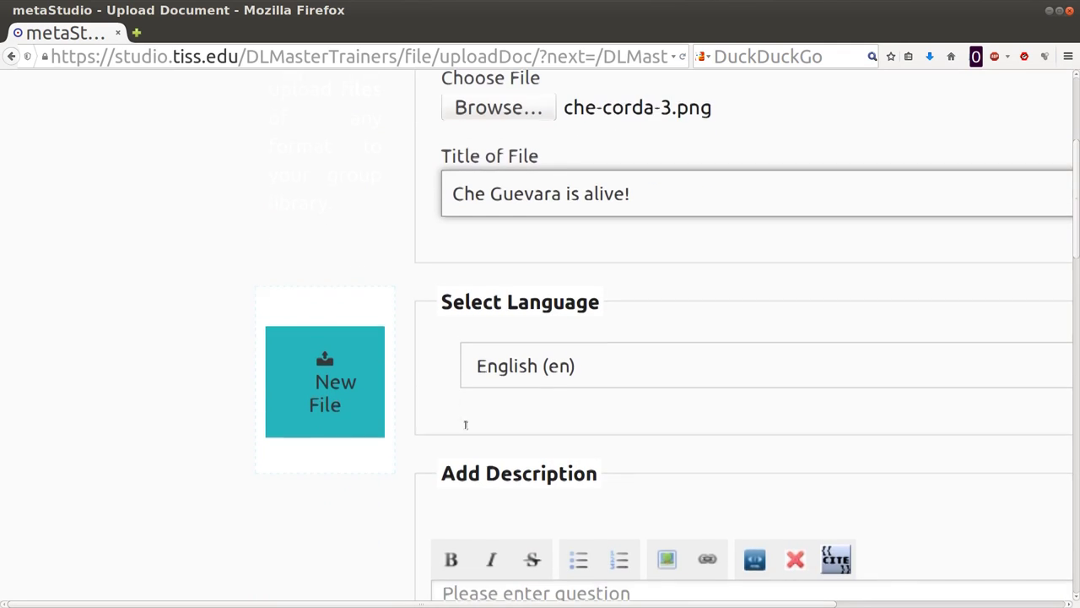
scroll(476, 390, down, 11)
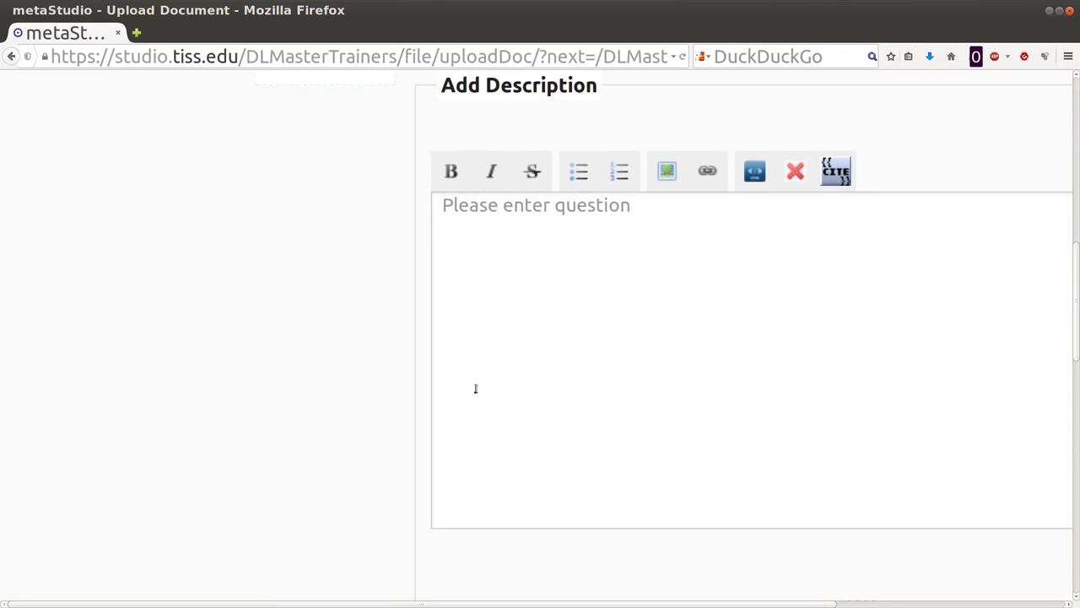
click(485, 411)
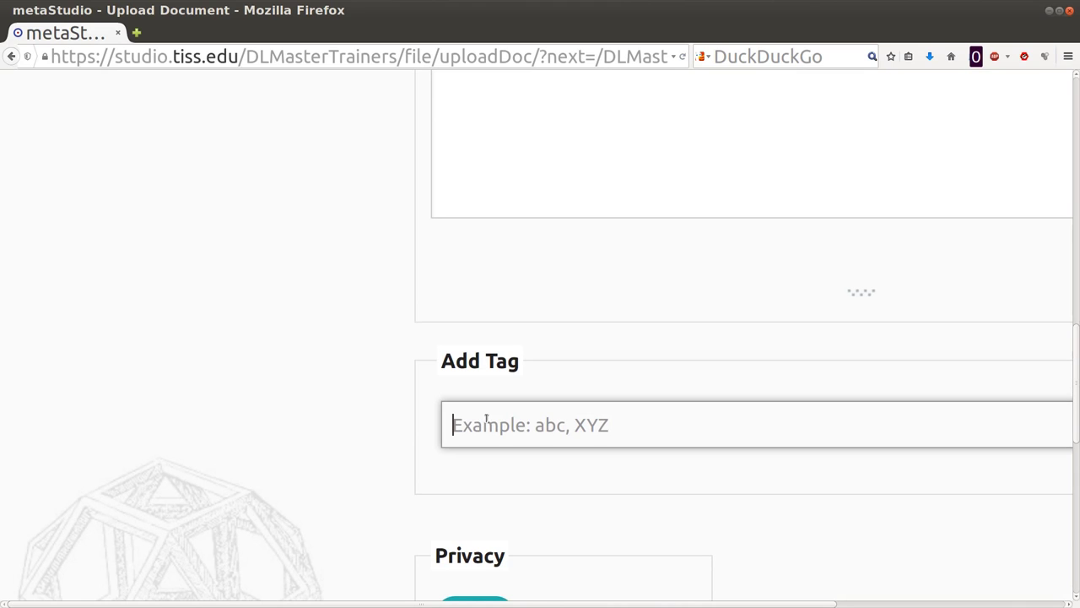
text(che, image)
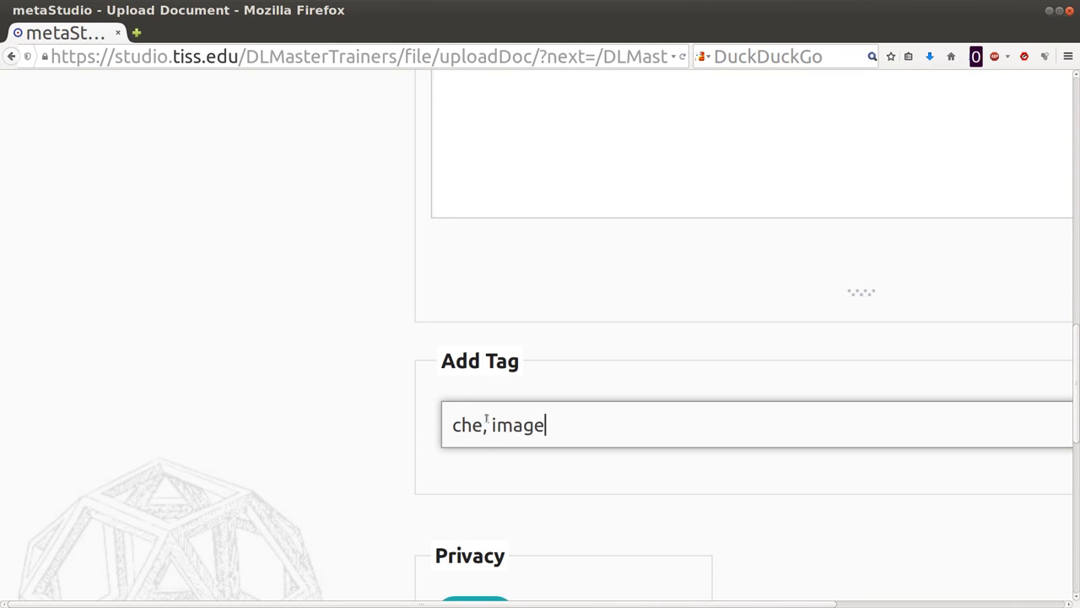
scroll(486, 419, down, 7)
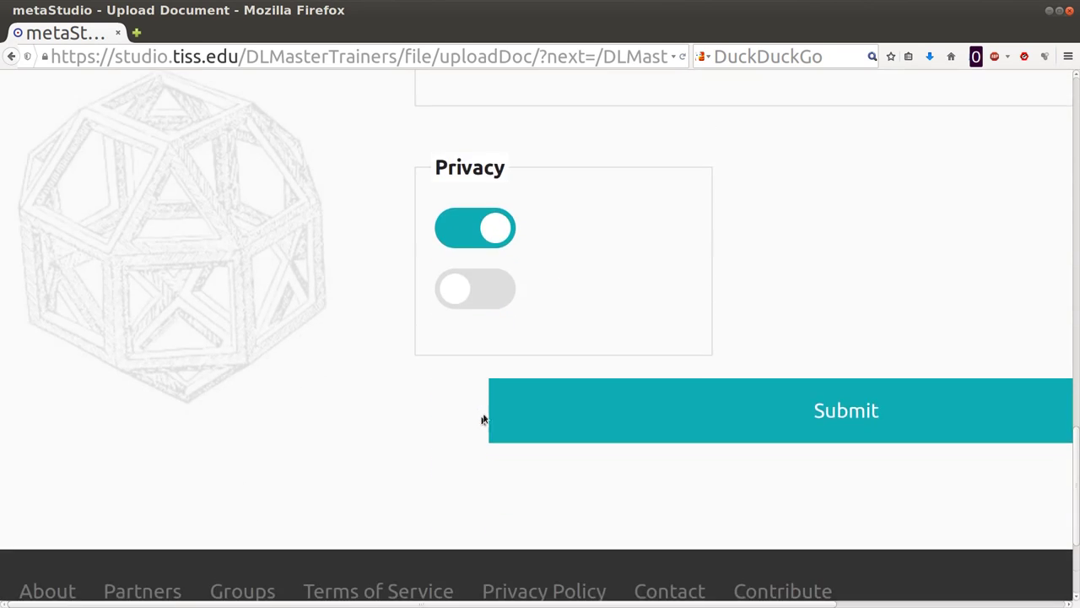
click(532, 410)
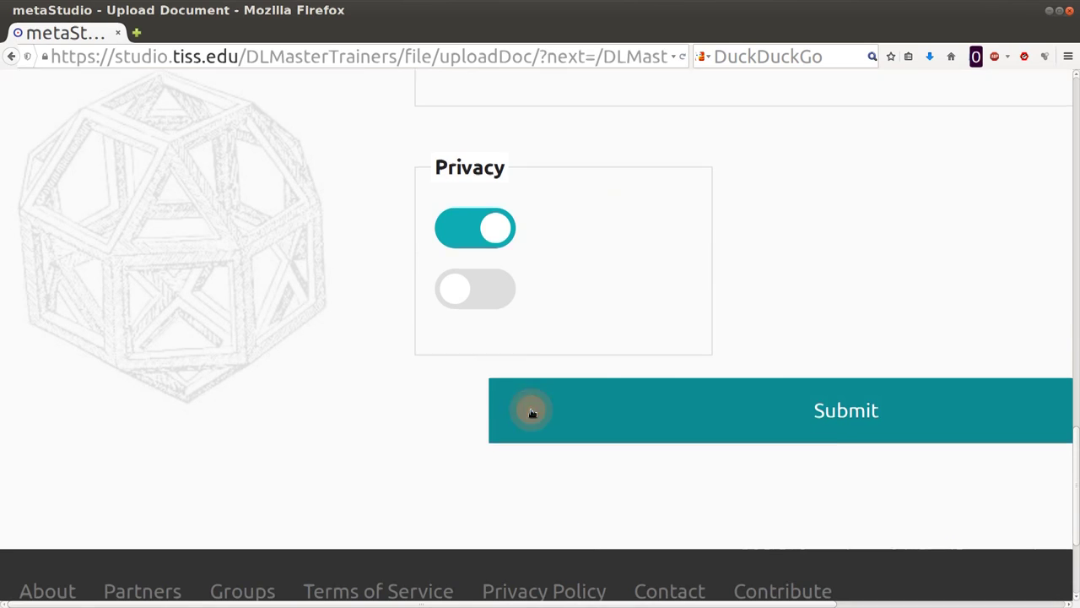
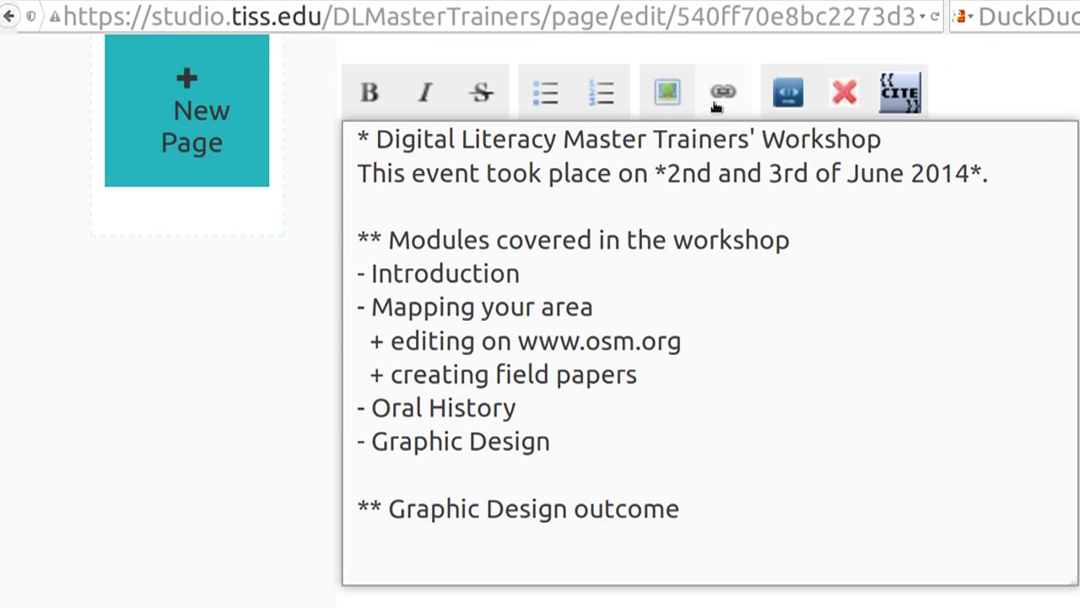
Step: Insert the image markup template below the "Graphic Design outcome" heading and examine its caption, width and file lines
click(667, 93)
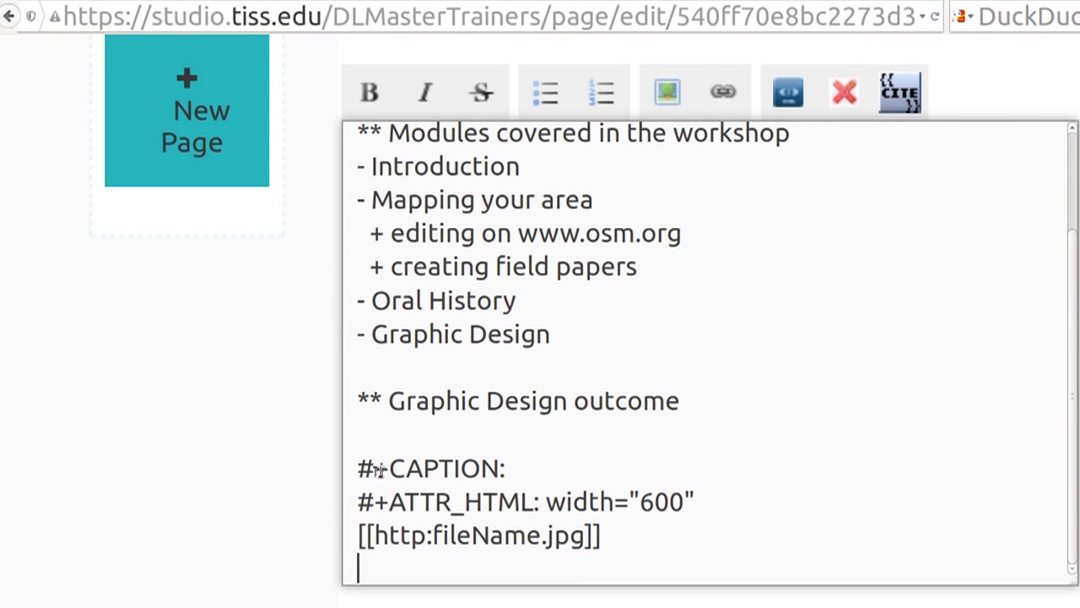
drag(356, 466, 603, 540)
key(Right)
drag(638, 502, 685, 500)
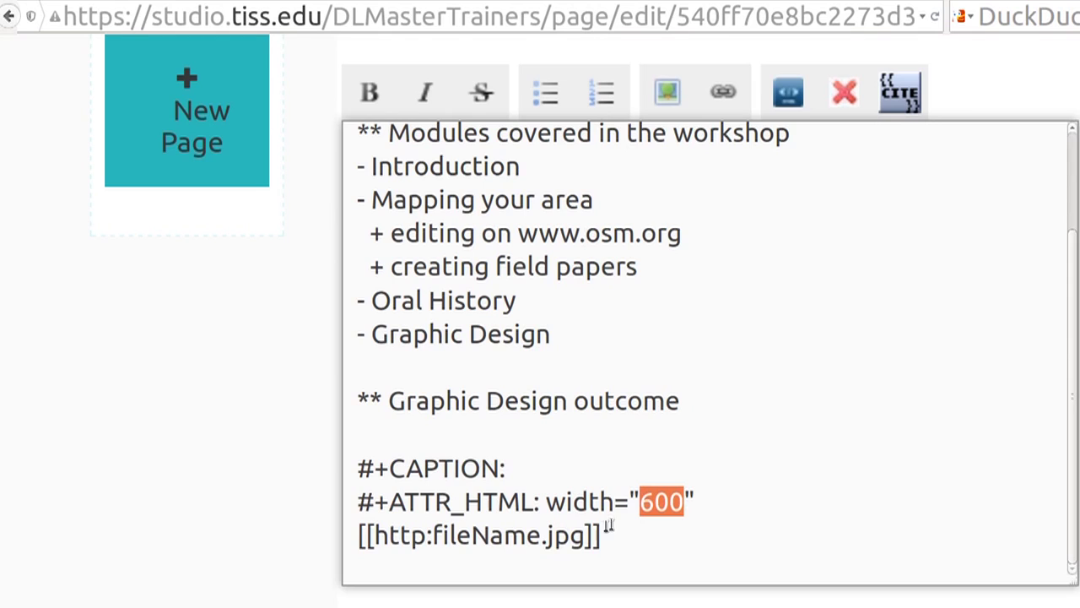
click(586, 535)
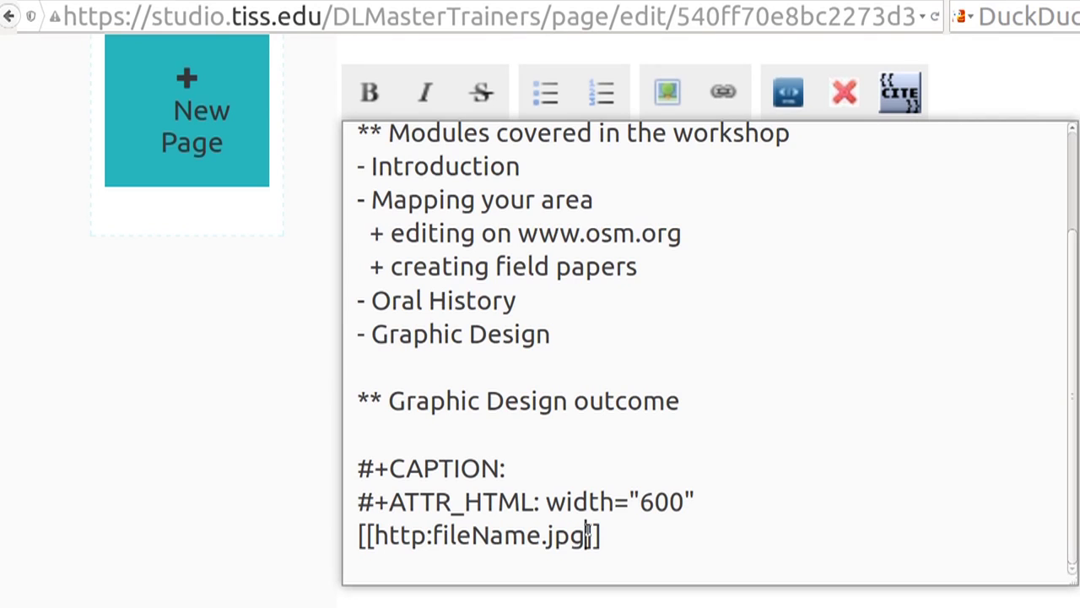
key(shift+Left)
key(shift+Left)
key(shift+Left)
key(shift+Left)
key(shift+Left)
key(shift+Left)
key(shift+Left)
key(shift+Left)
key(shift+Left)
key(shift+Left)
key(shift+Left)
key(shift+Left)
key(shift+Left)
key(shift+Left)
key(shift+Left)
key(shift+Left)
key(shift+Left)
text(https://studio.tiss.edu/DLMasterTrainers/file/readDoc/541004748bc2273d30067796/che-corda-3.png)
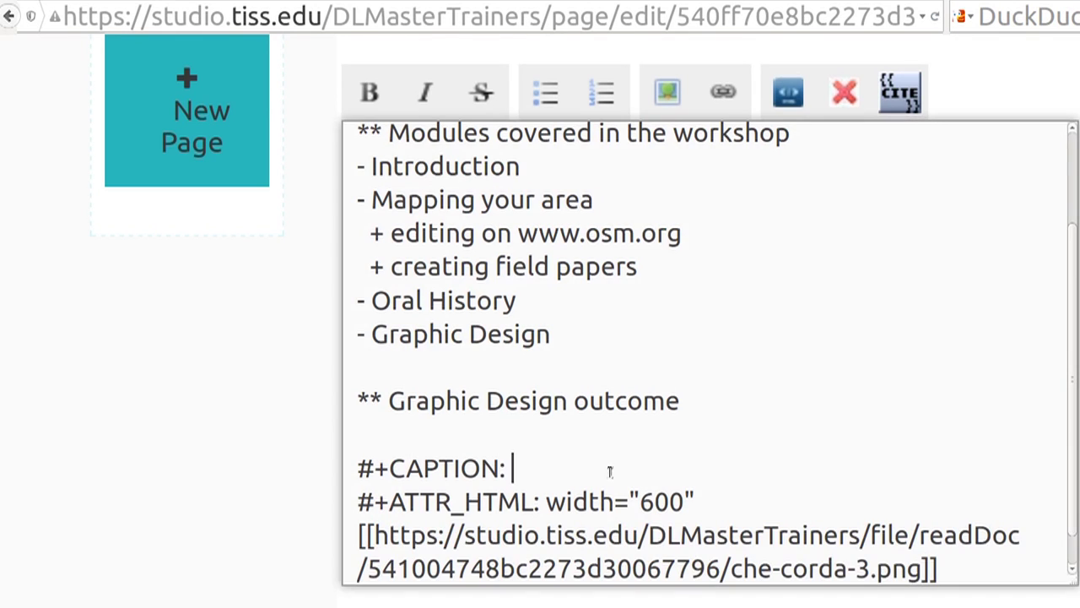
text(Che)
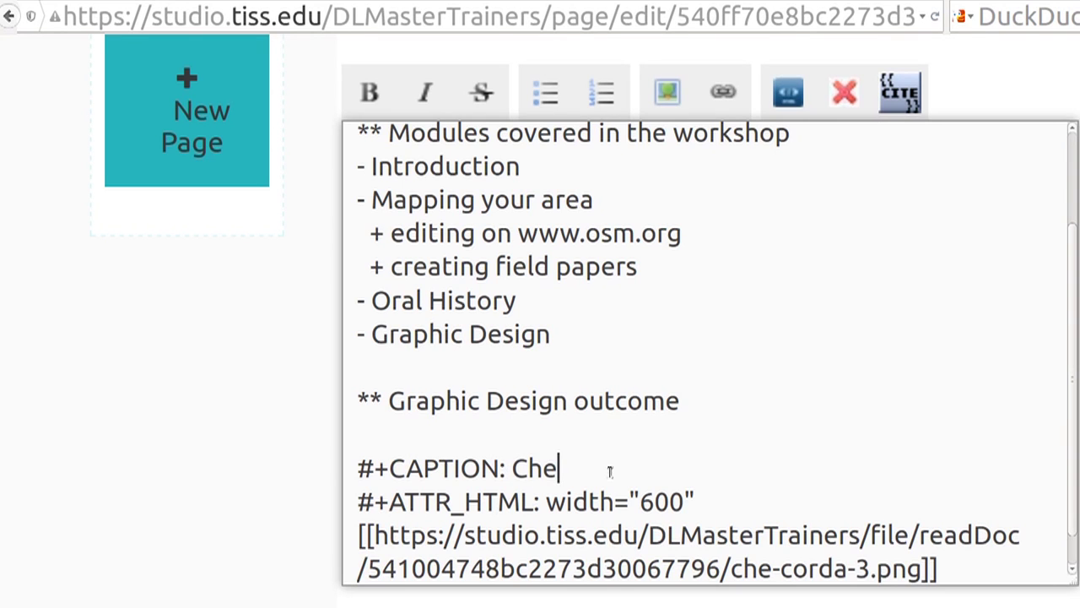
Step: Check the rendered workshop page from its title down to the image under "Graphic Design outcome"
scroll(610, 471, down, 2)
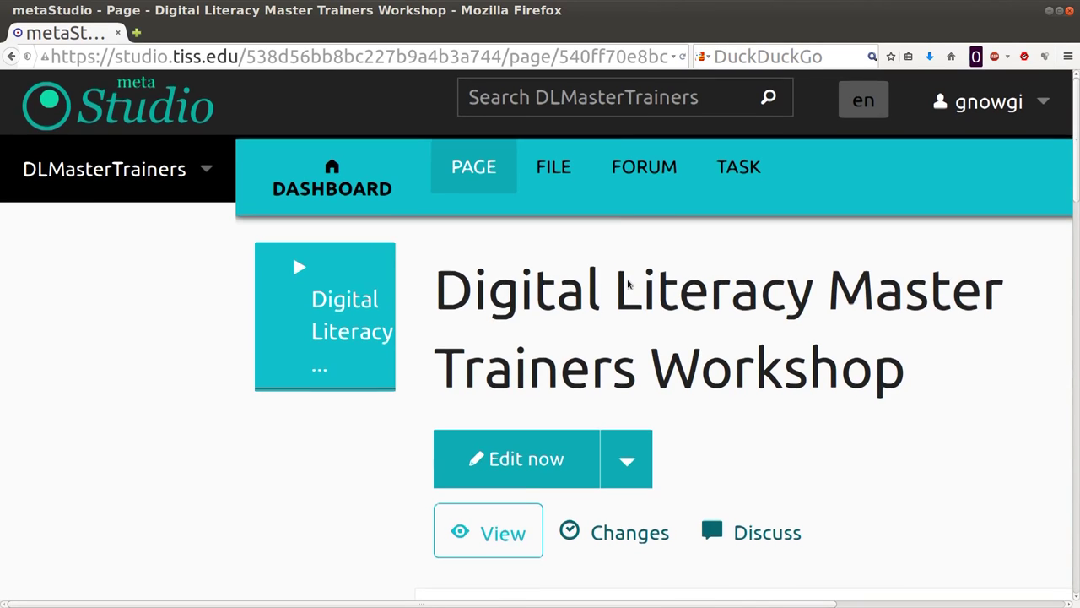
scroll(629, 284, down, 5)
scroll(629, 285, down, 3)
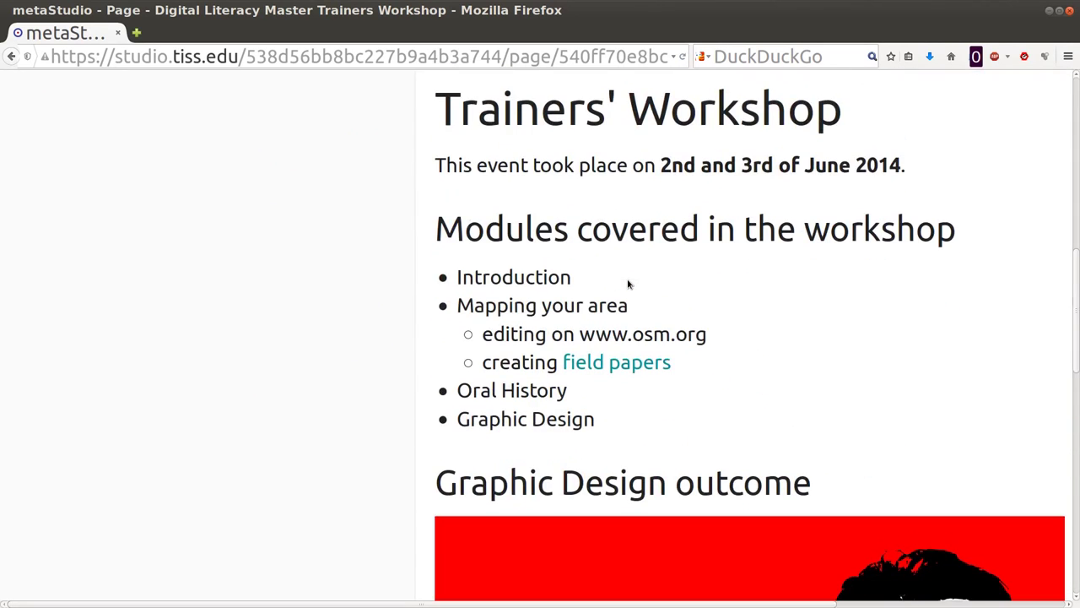
scroll(628, 284, down, 2)
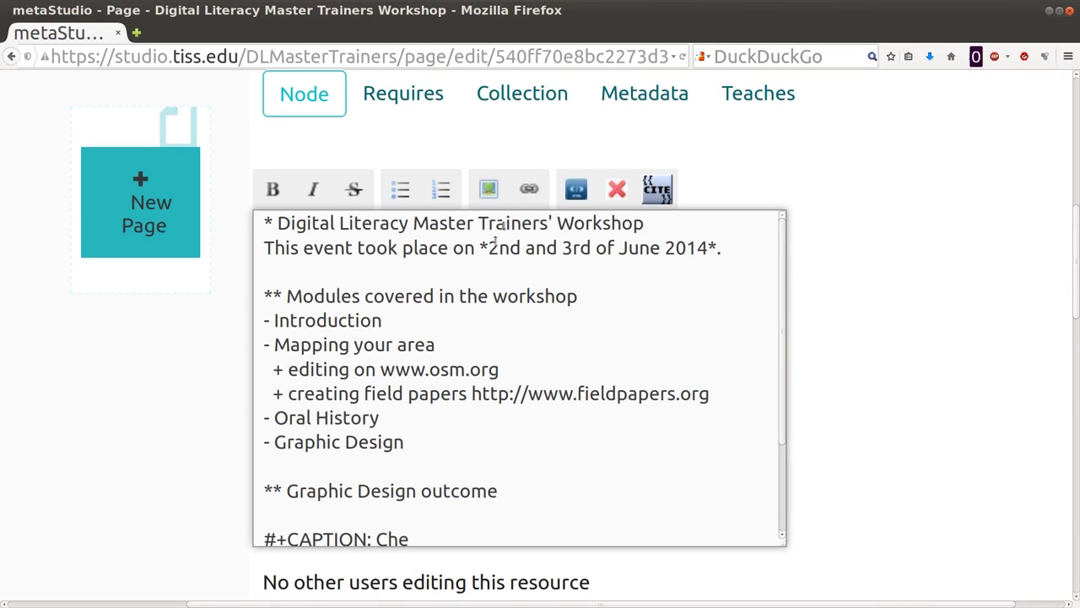
click(528, 191)
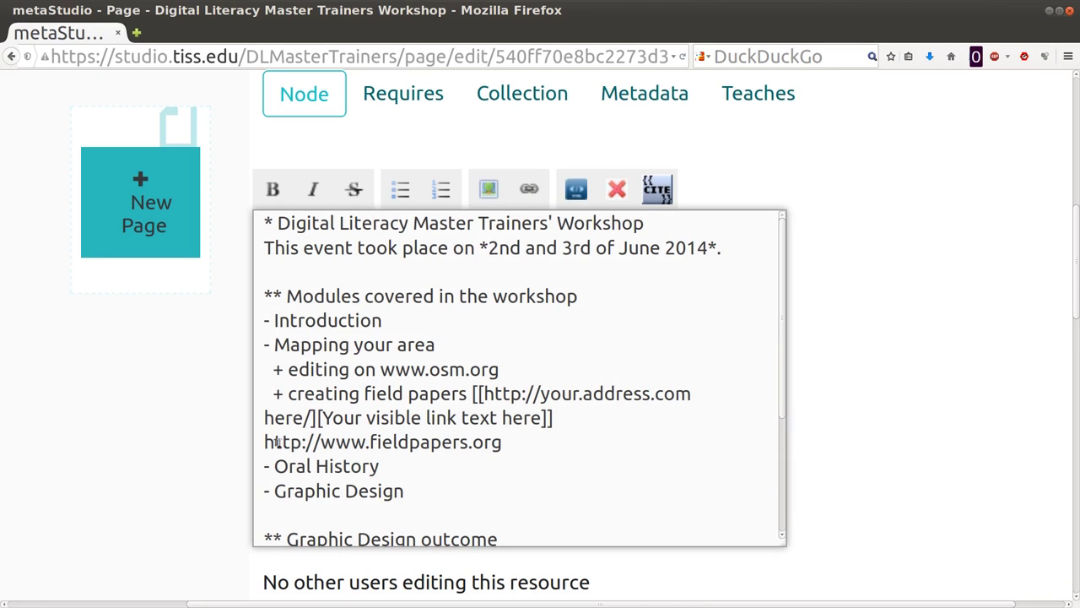
drag(262, 442, 513, 439)
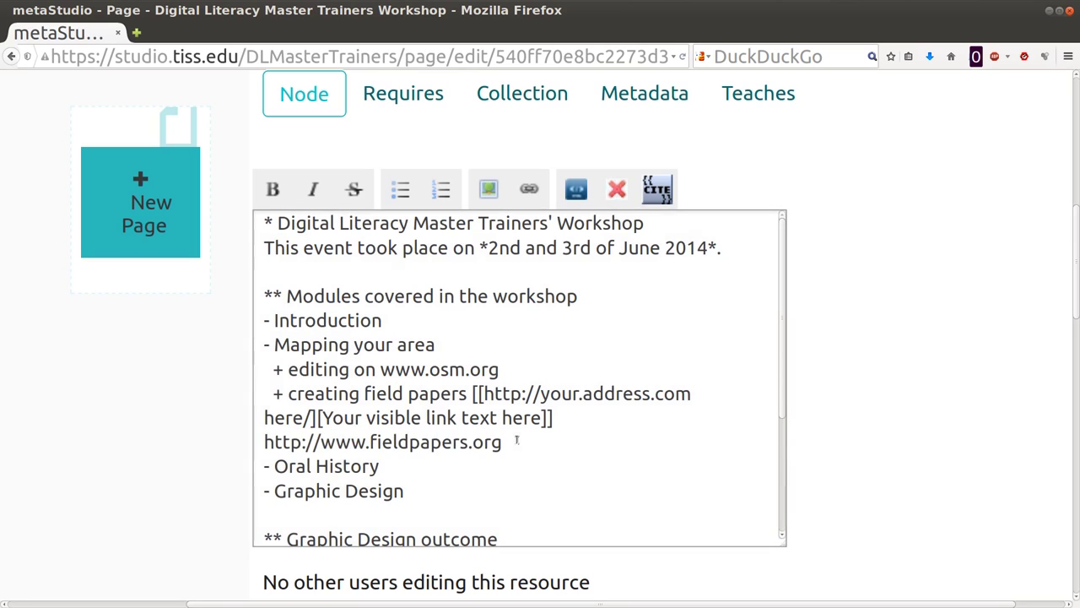
key(ctrl+x)
drag(486, 392, 311, 417)
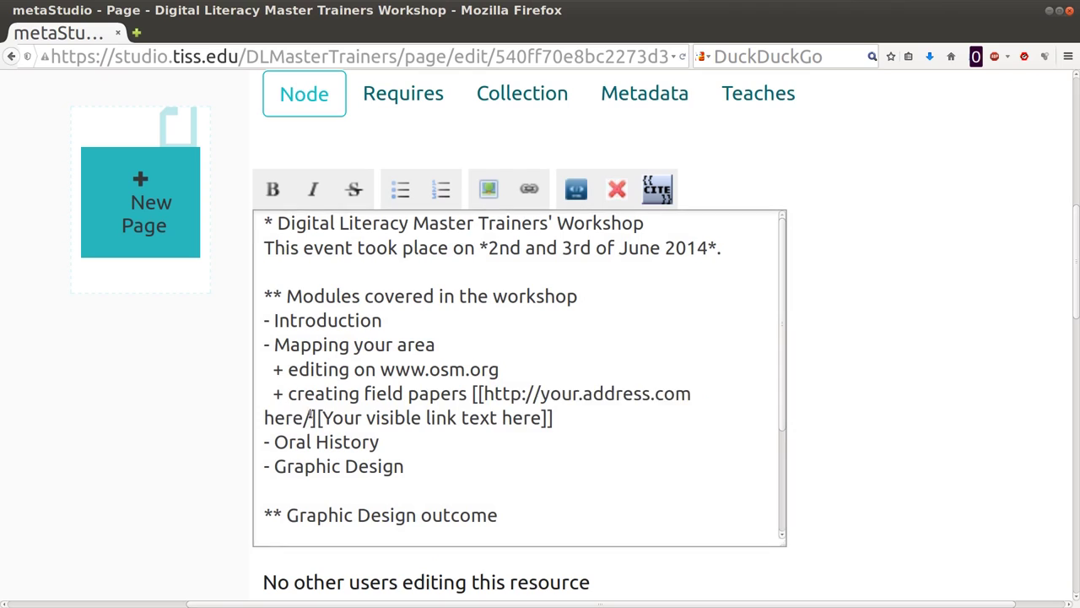
key(ctrl+v)
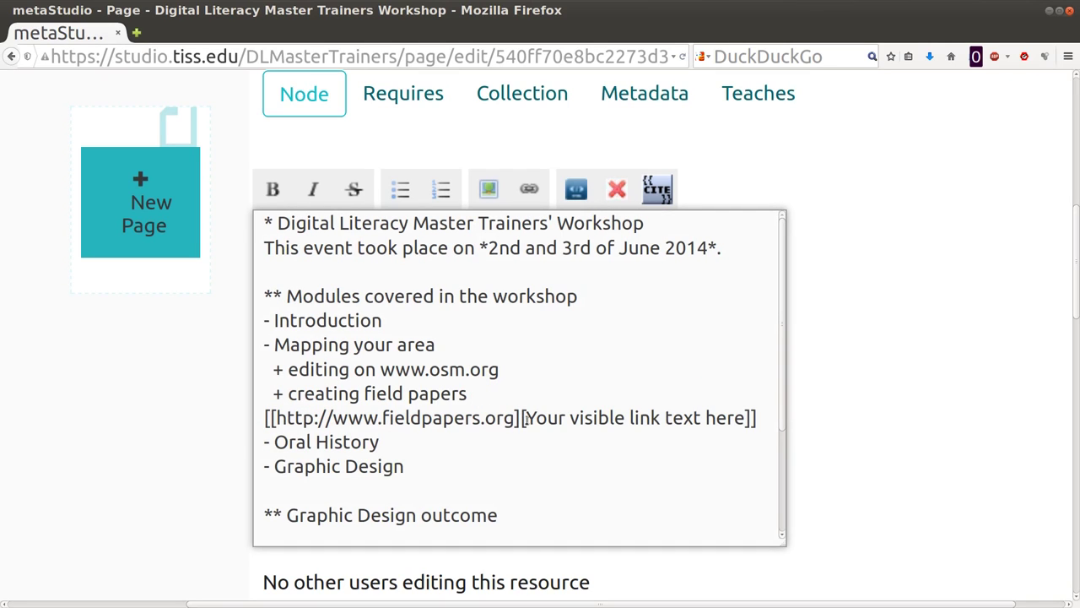
Step: Move the words "field papers" from the list item into the link as its visible text, replacing the placeholder
drag(364, 392, 465, 395)
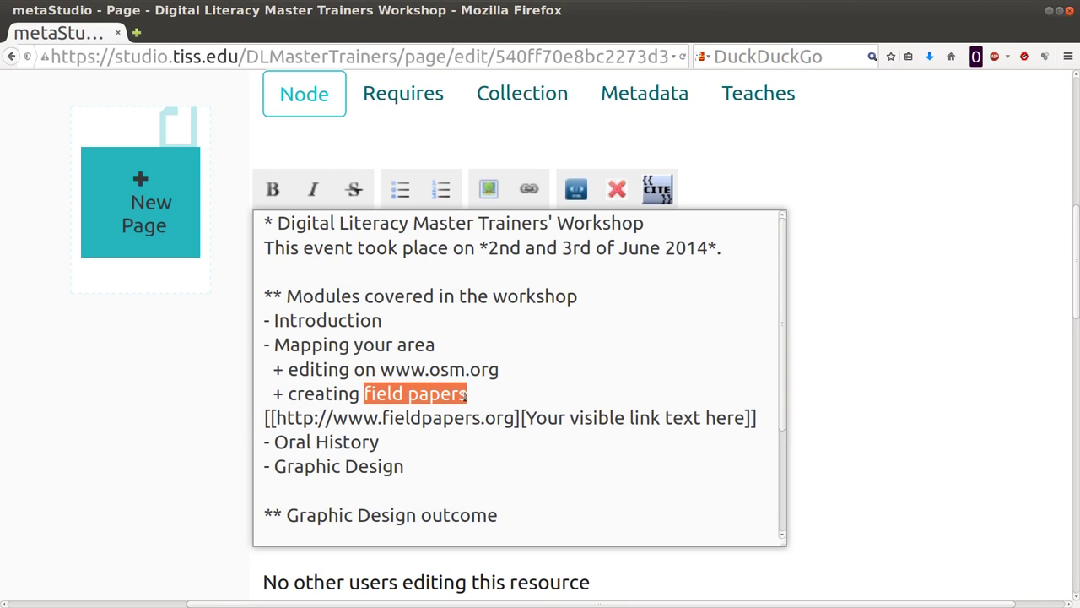
key(ctrl+x)
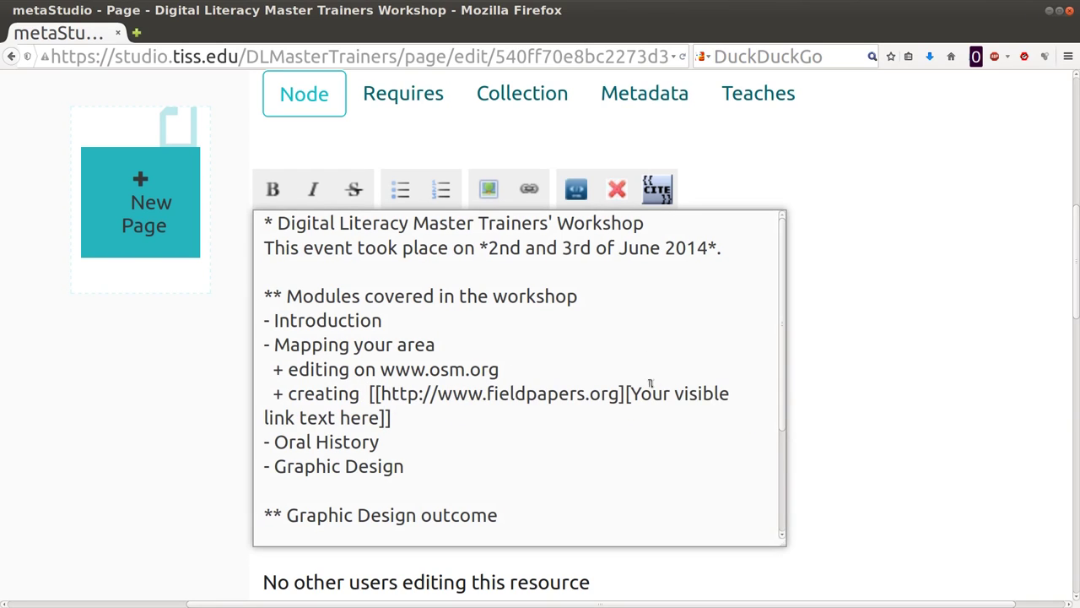
drag(629, 393, 376, 421)
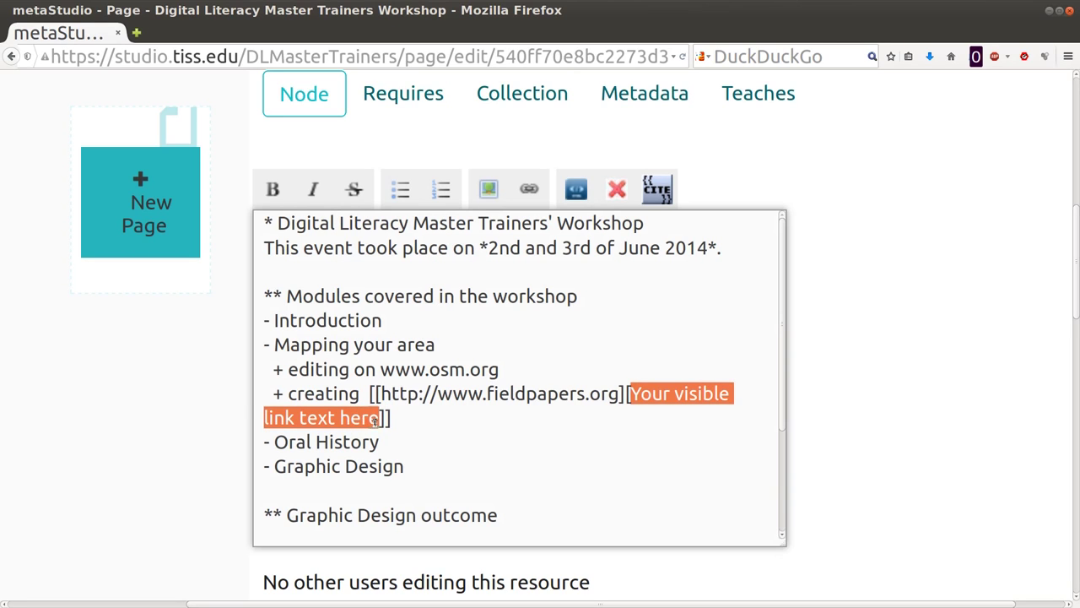
key(ctrl+v)
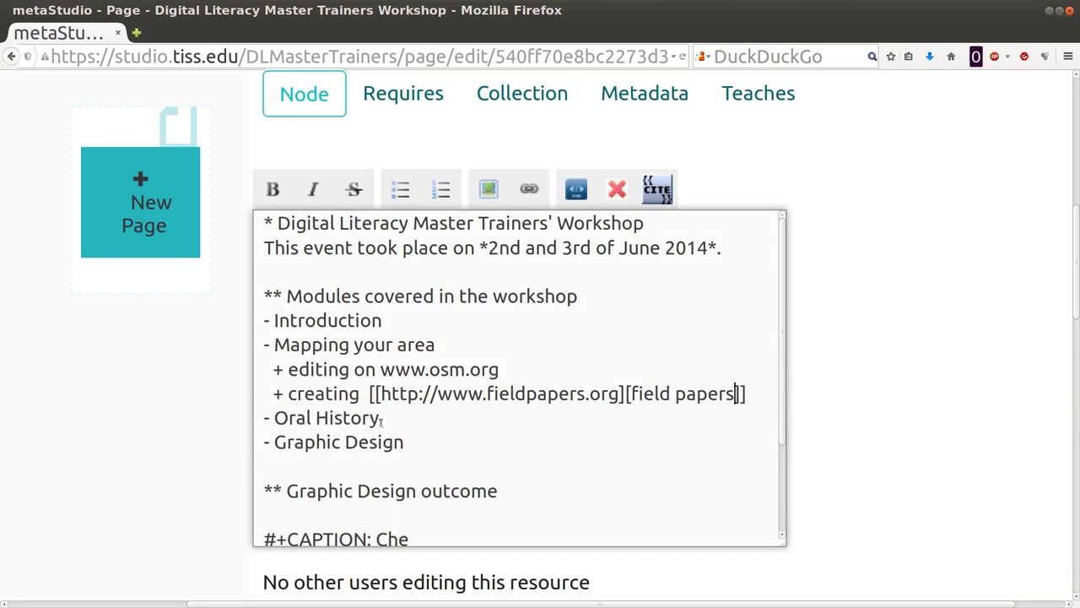
Step: Save the edited workshop page as a draft and preview it
scroll(380, 420, down, 3)
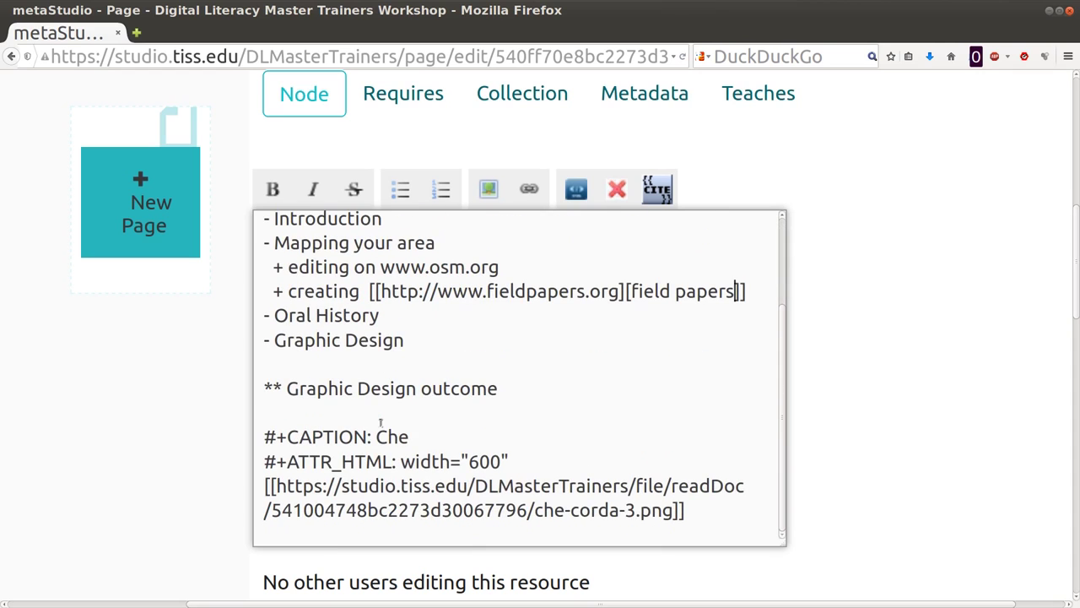
scroll(1062, 380, down, 15)
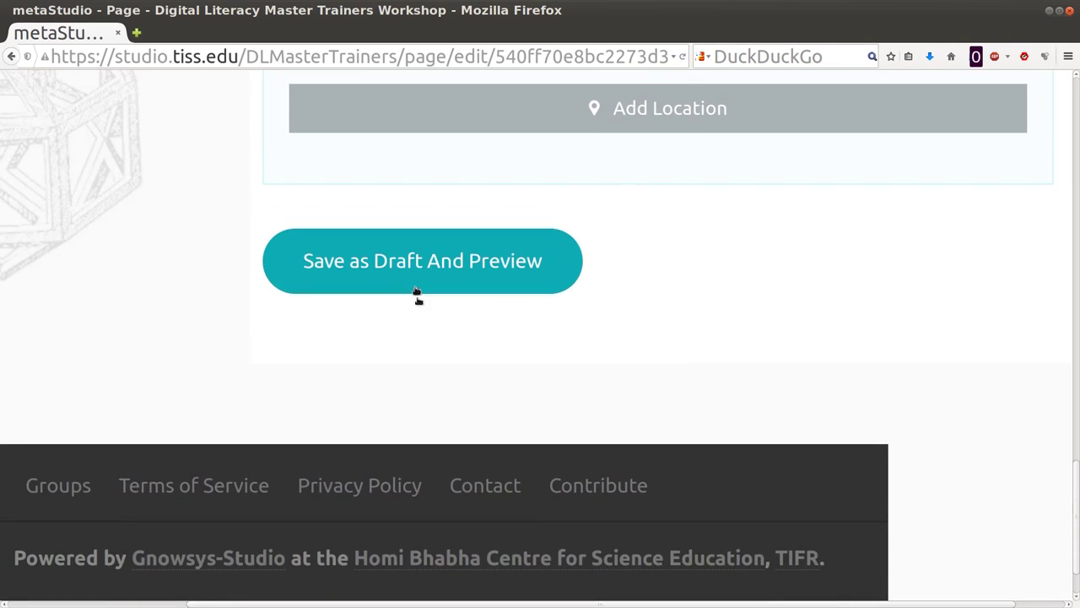
click(414, 279)
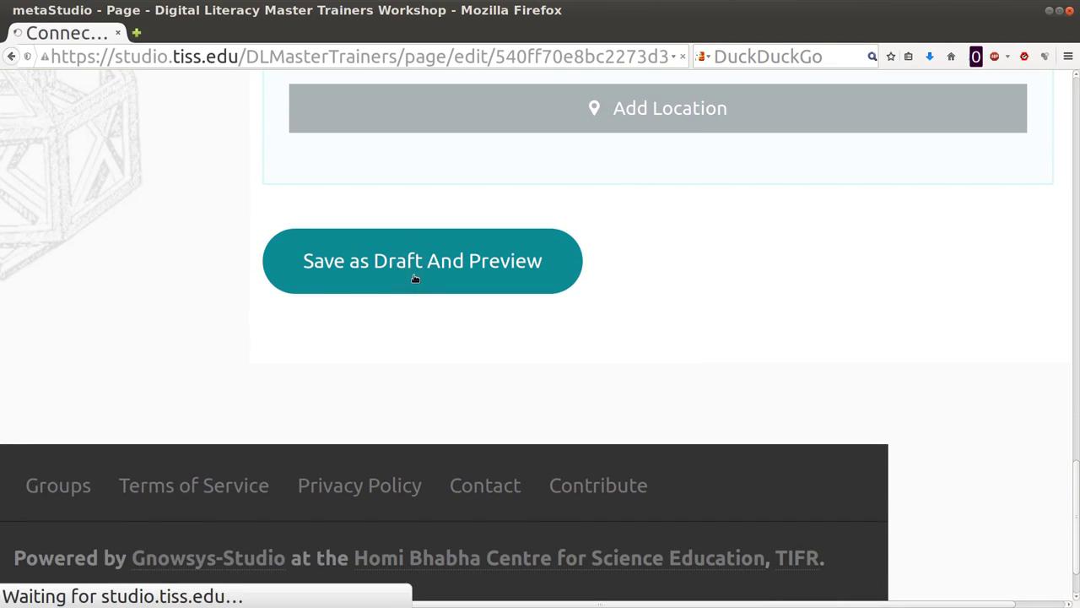
scroll(627, 290, down, 10)
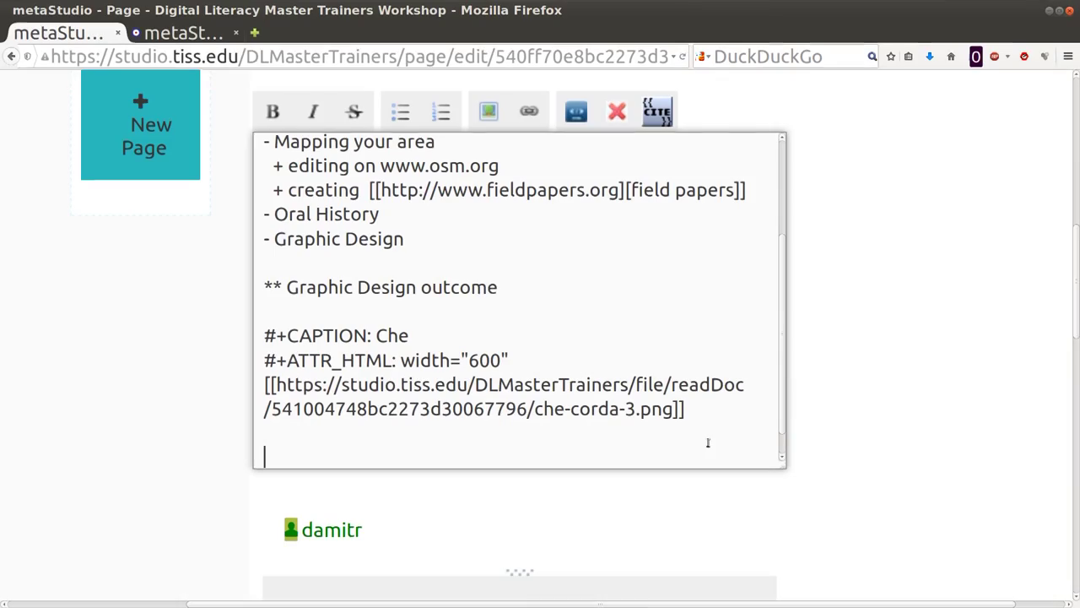
Step: Add the second-level heading "** Adding PDF files" below the che-corda-3.png image link and start a new line under it
text(Addi)
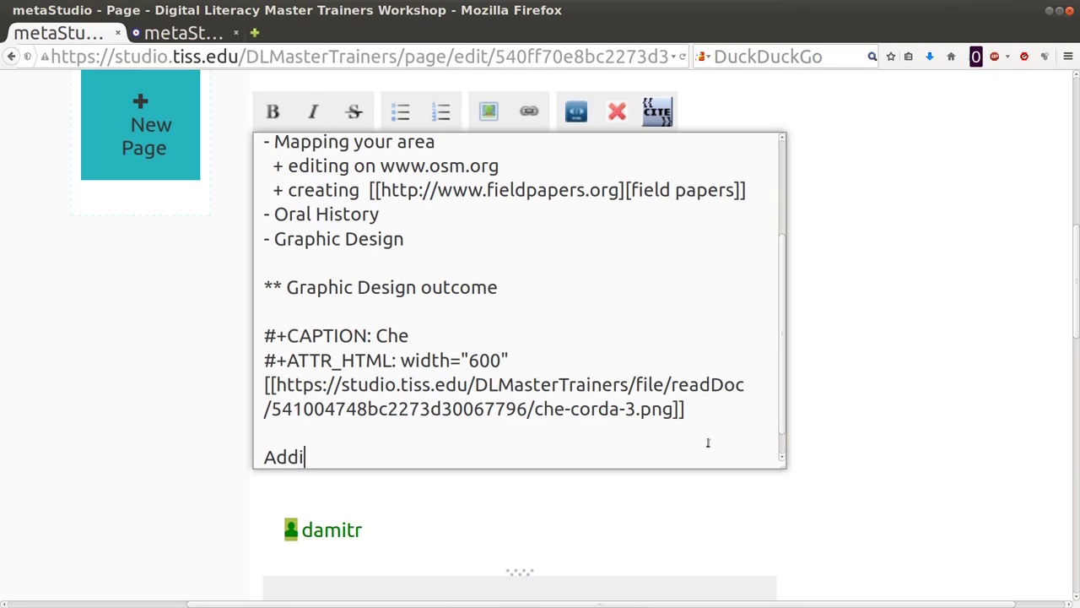
text(ng PDF files)
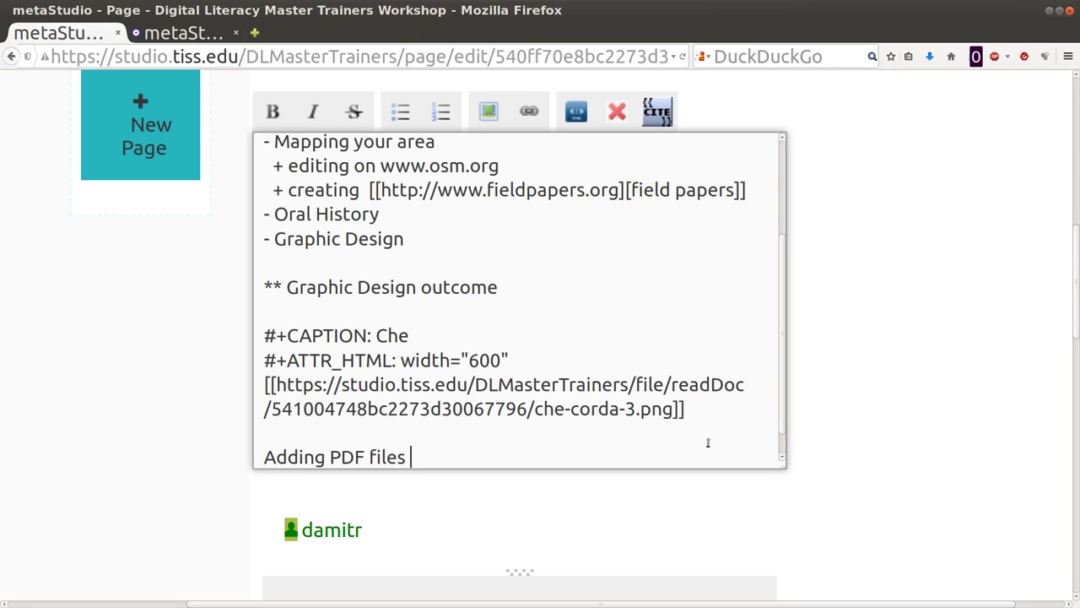
text(**)
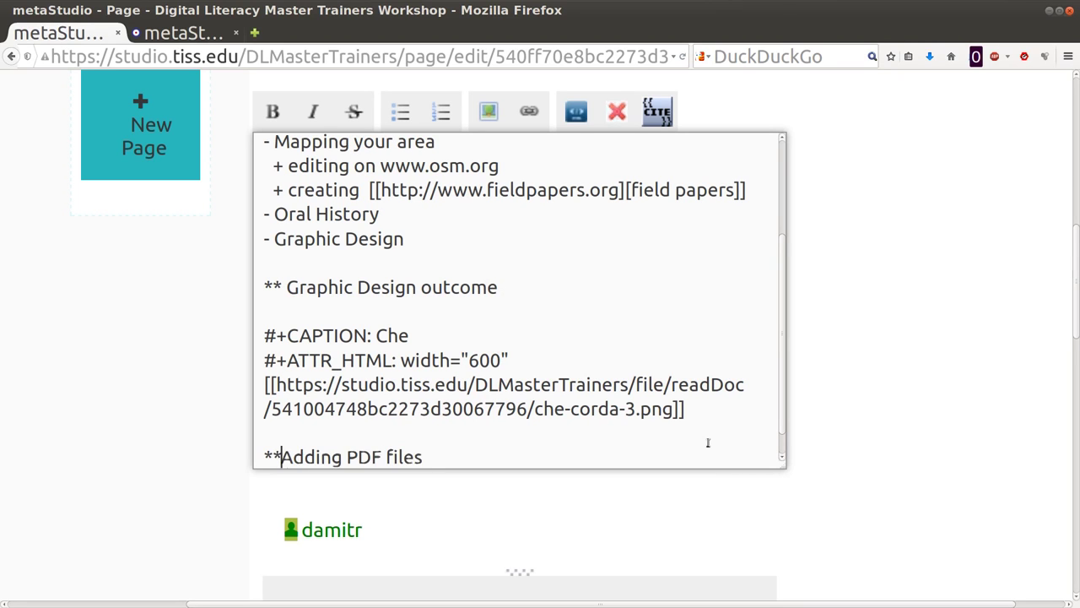
key(End)
key(Return)
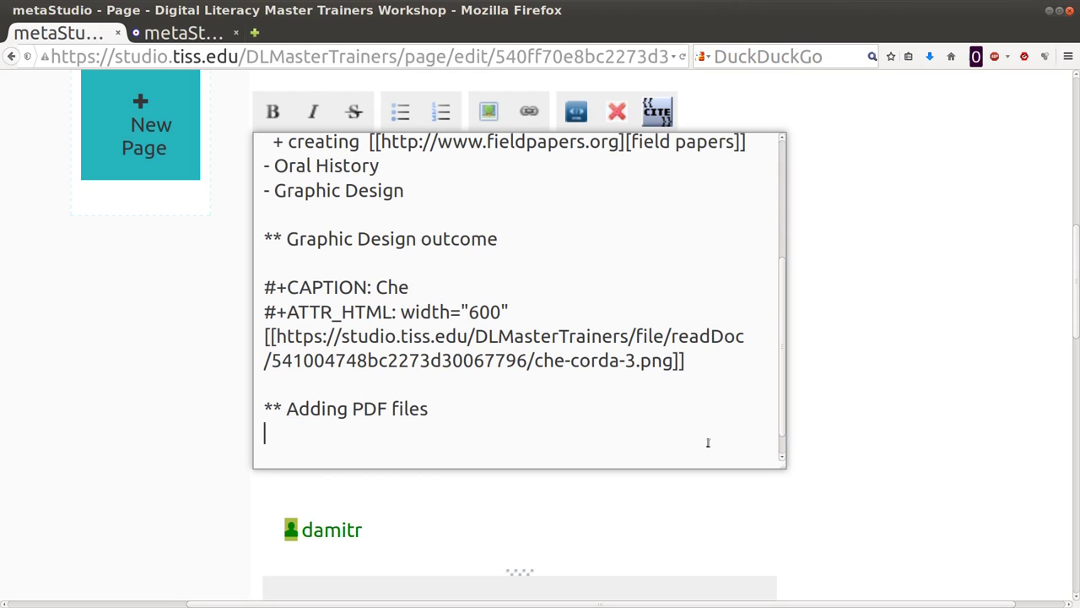
Step: Enter "Digital Literacy One Pager" under the PDF heading and append a link template with the copied dl-one-pager.pdf address replacing its placeholder address
text(Digital Liter)
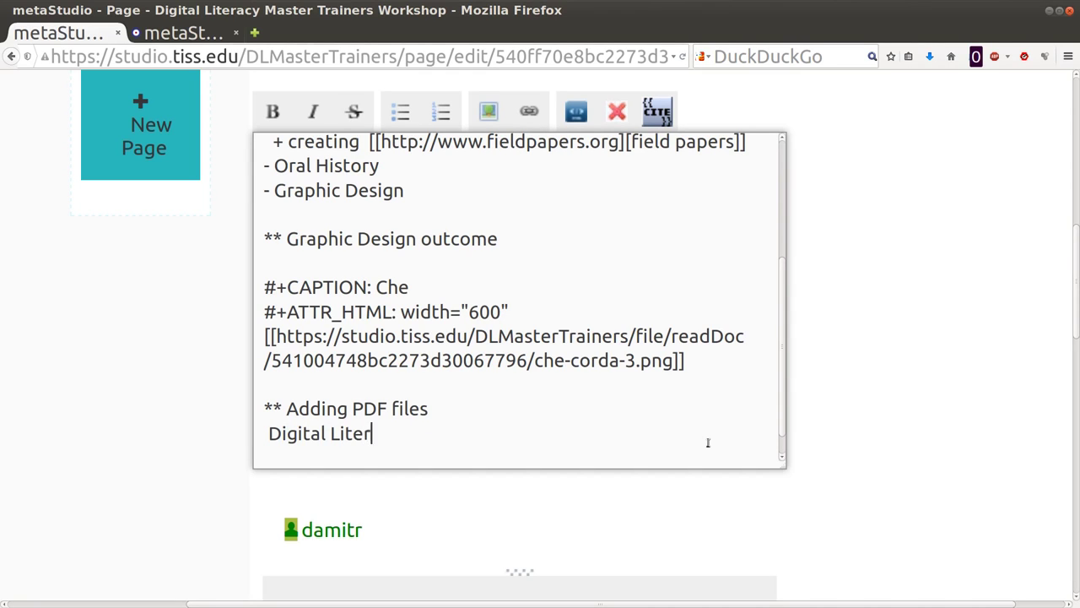
text(acy One Pager)
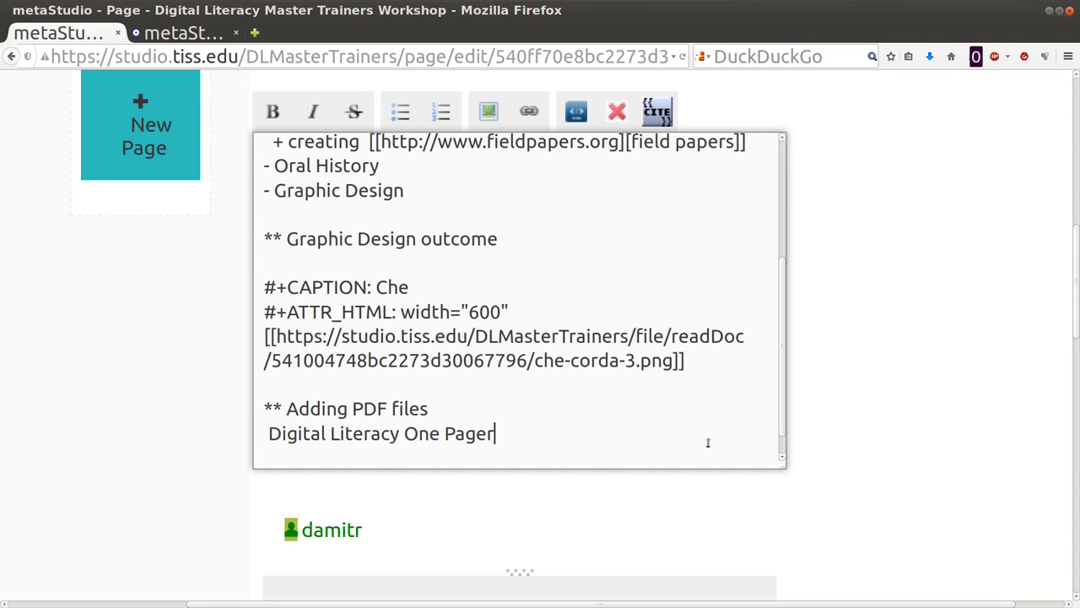
click(530, 112)
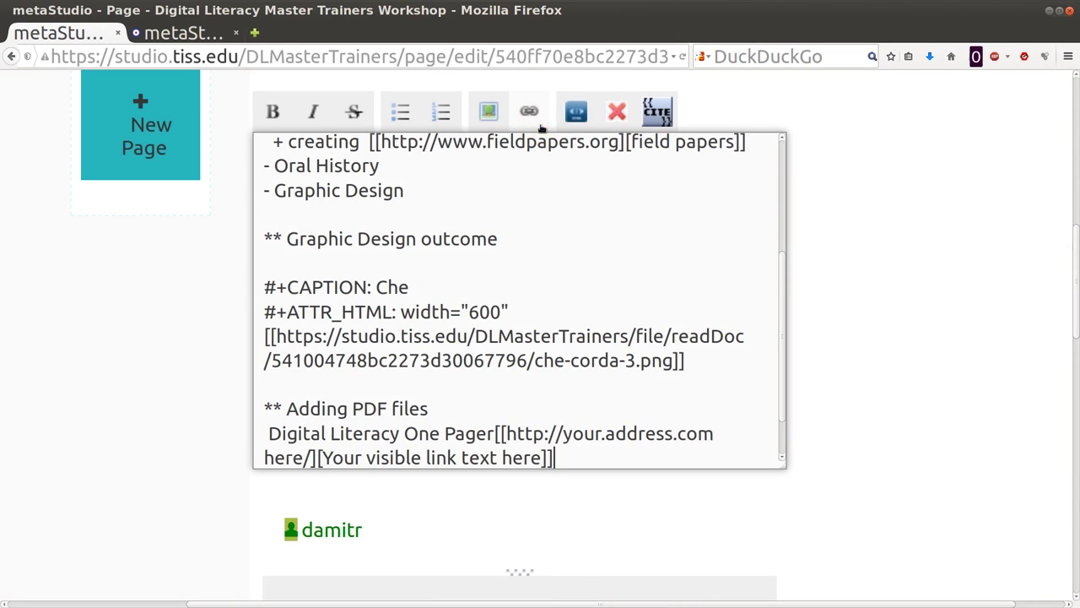
drag(506, 434, 309, 458)
key(ctrl+v)
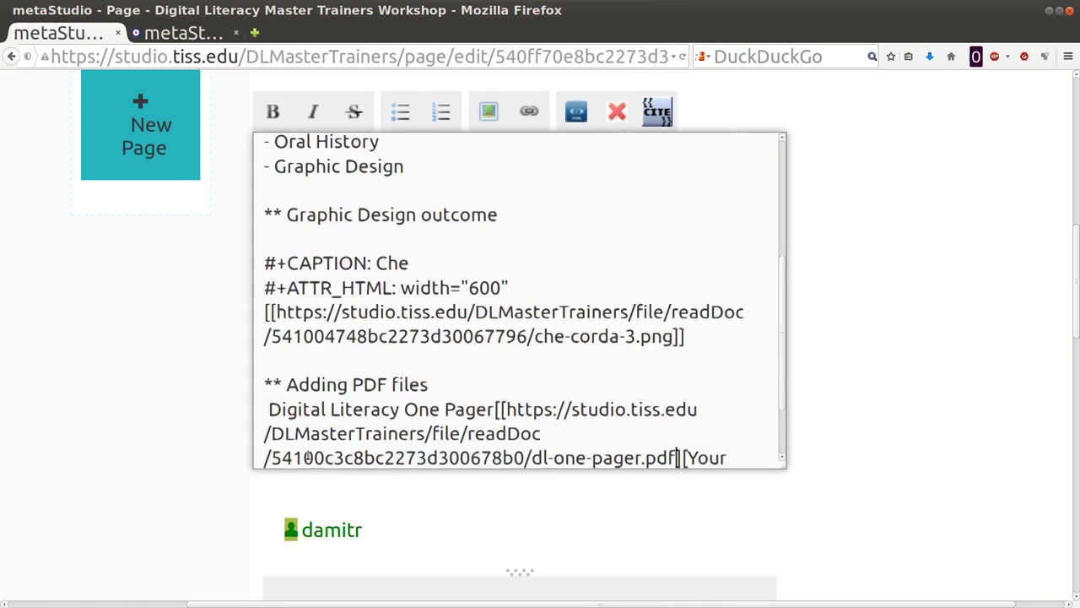
Step: Move "Digital Literacy One Pager" into the PDF link in place of its placeholder text, and save the page as a draft with preview
drag(269, 409, 493, 406)
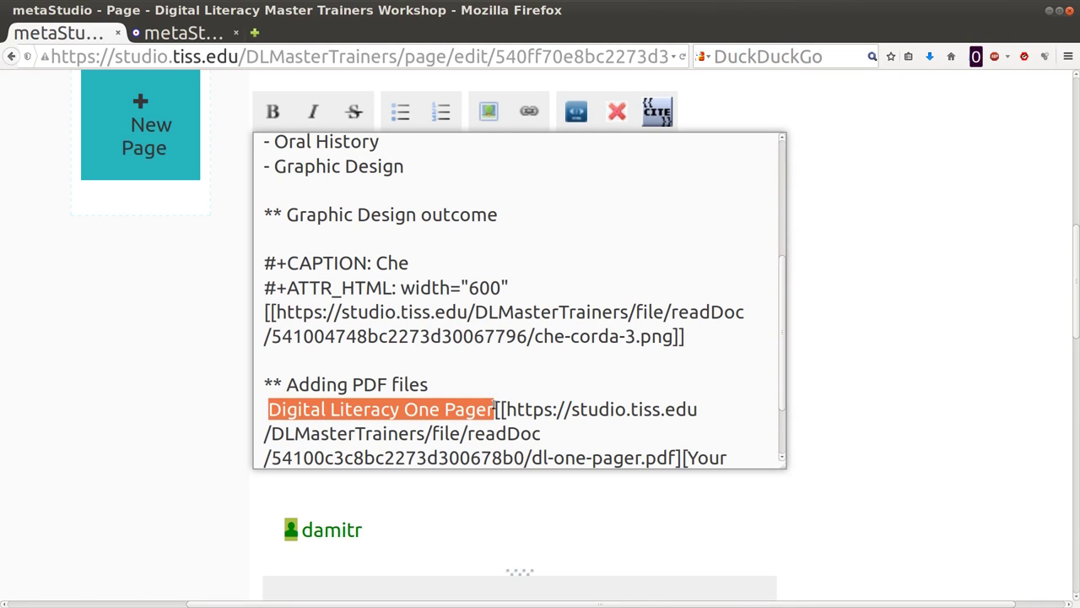
key(ctrl+x)
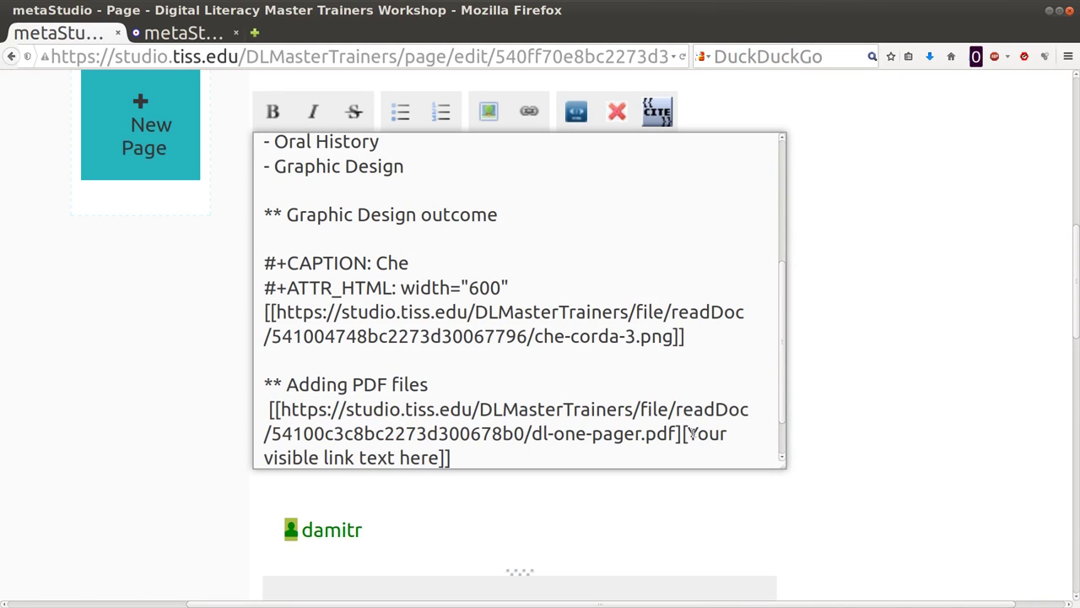
key(shift+ctrl+End)
key(shift+Left)
key(shift+Left)
key(ctrl+v)
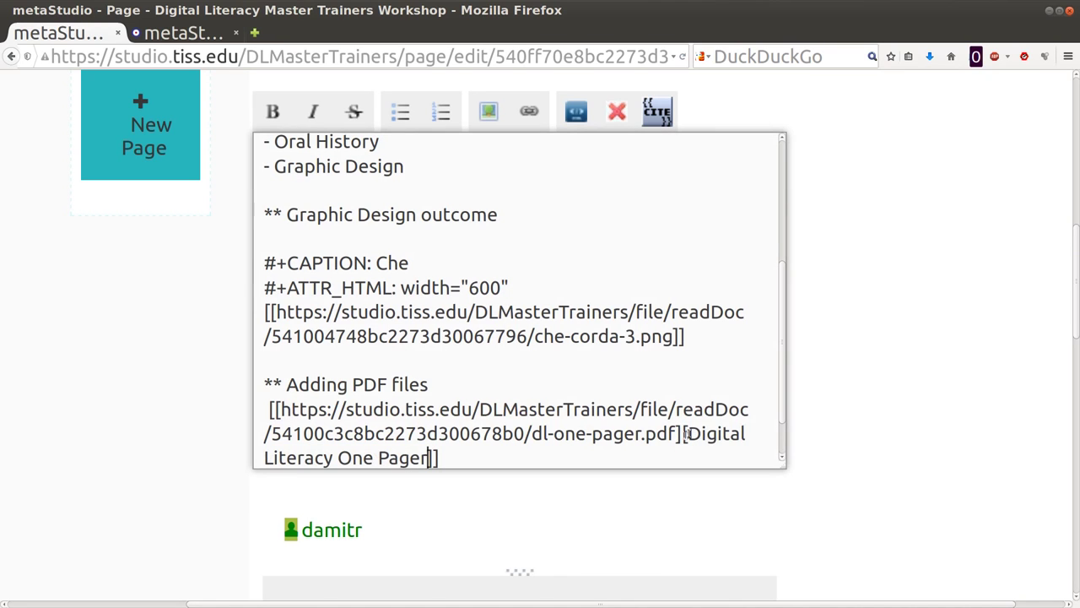
scroll(410, 350, down, 10)
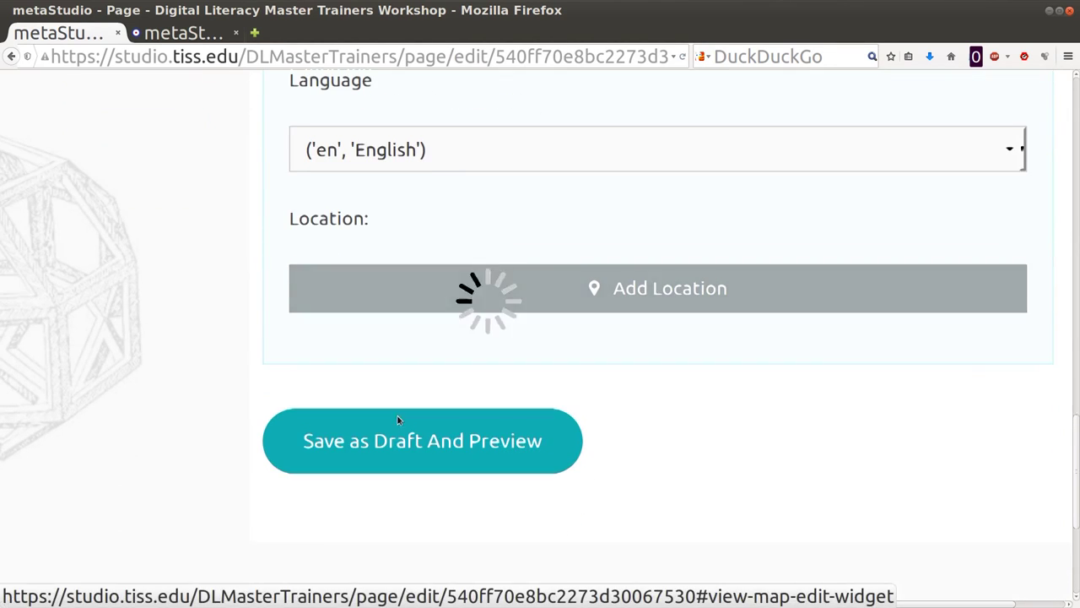
click(400, 433)
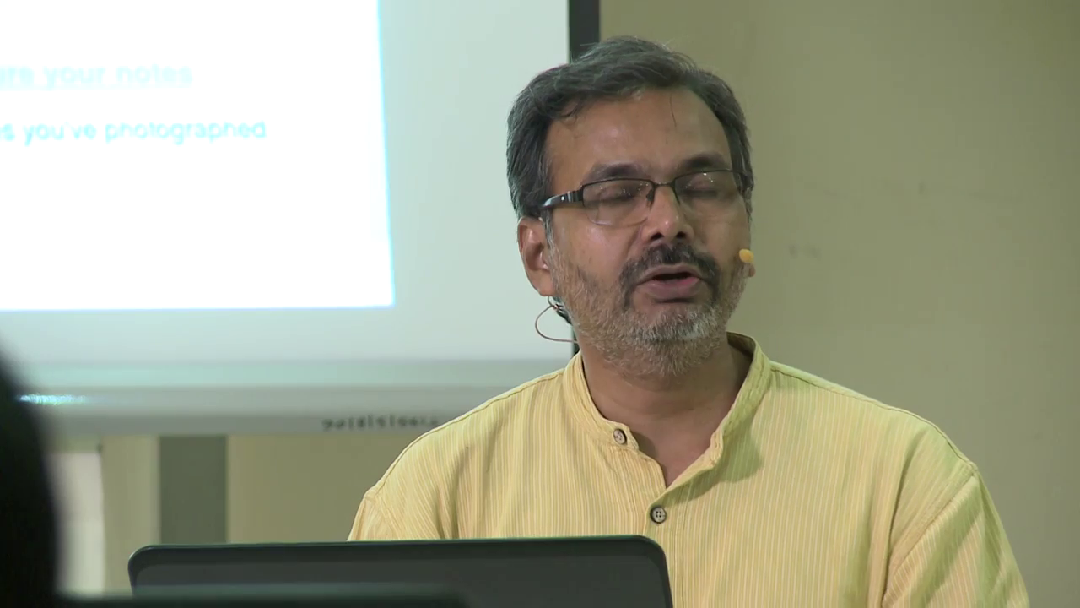